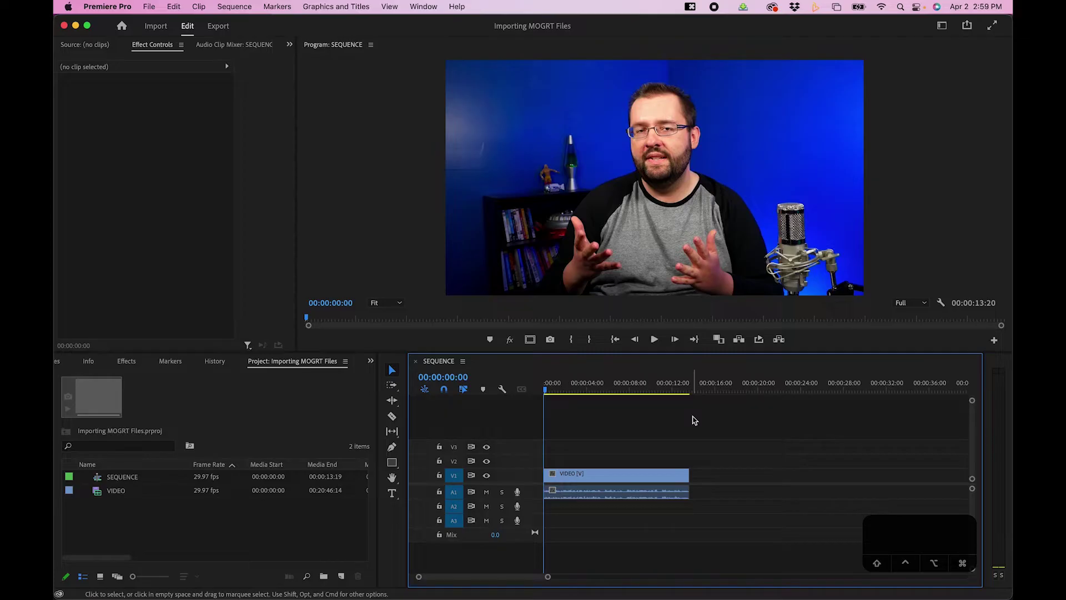
# Switch the workspace to Captions and Graphics, then dismiss the Window menu unused.
pyautogui.click(942, 26)
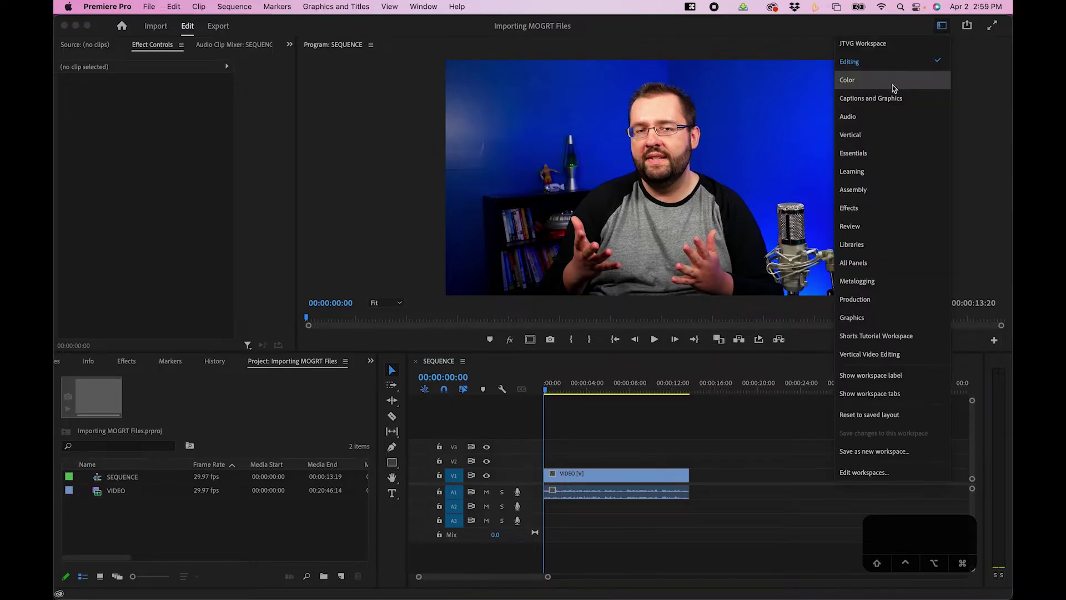
pyautogui.click(870, 98)
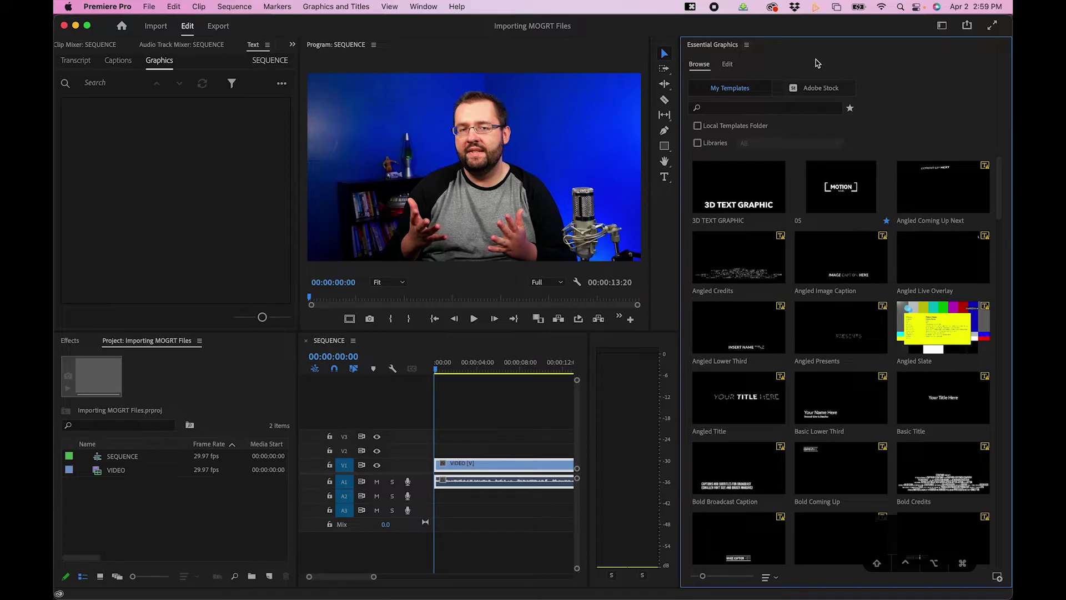
pyautogui.click(418, 8)
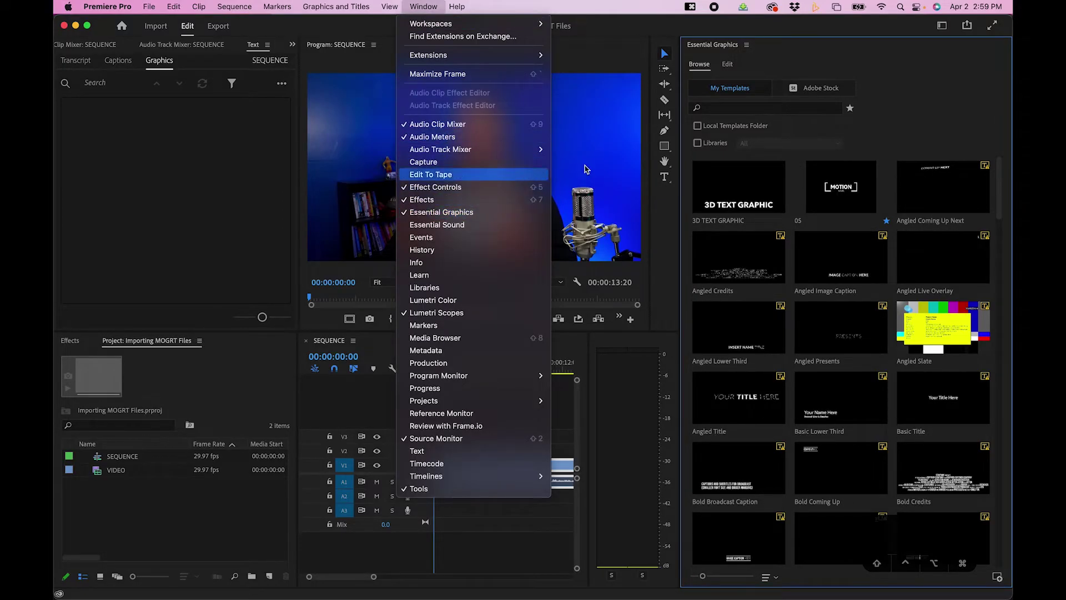
pyautogui.press('Escape')
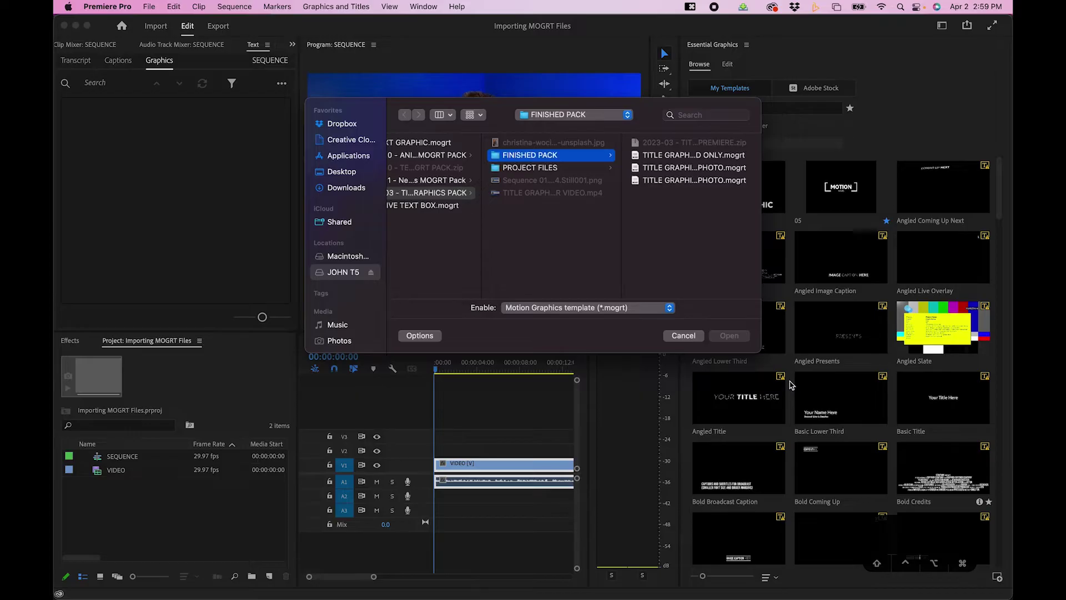
# Install TITLE GRAPHIC WITH PHOTO.mogrt from the Downloads folder.
pyautogui.click(456, 143)
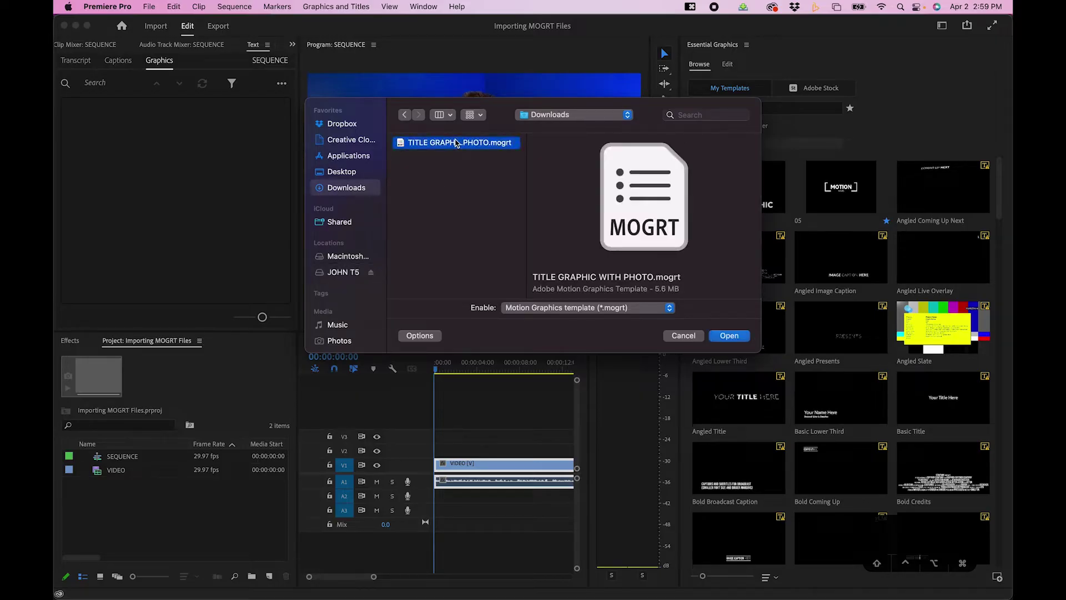
pyautogui.click(733, 336)
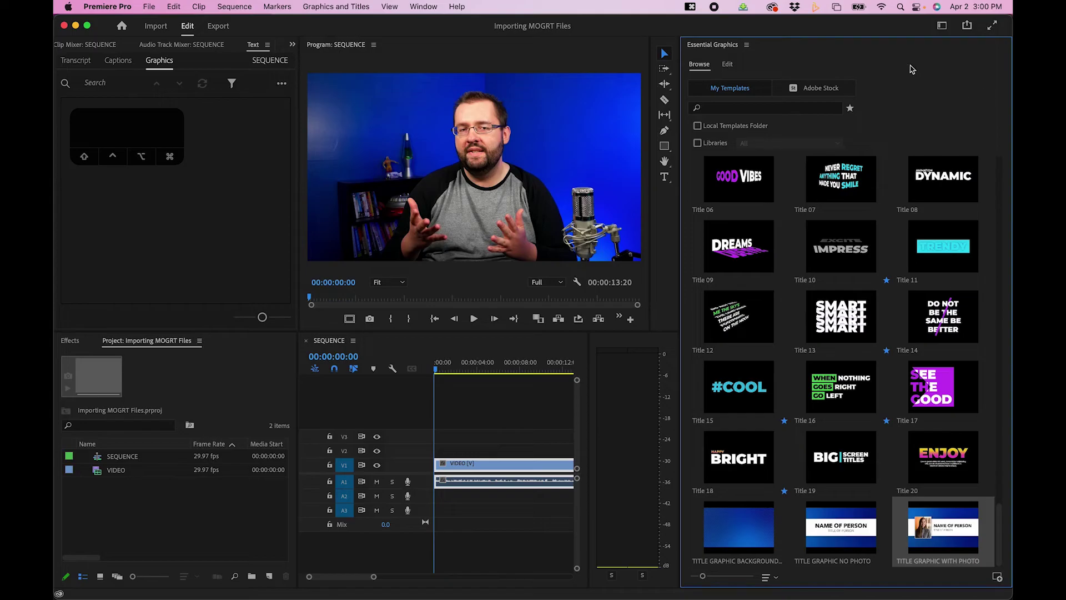
# Add the 2022-10 - ANIMATED ELEMENTS folder through Manage Additional Folders and confirm it.
pyautogui.click(746, 45)
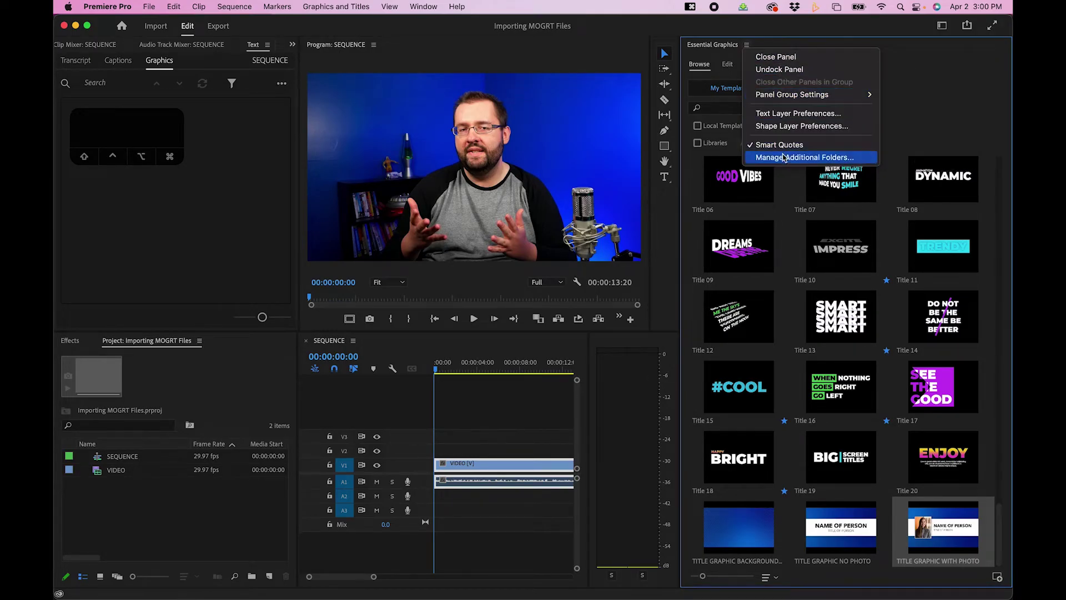
pyautogui.click(827, 158)
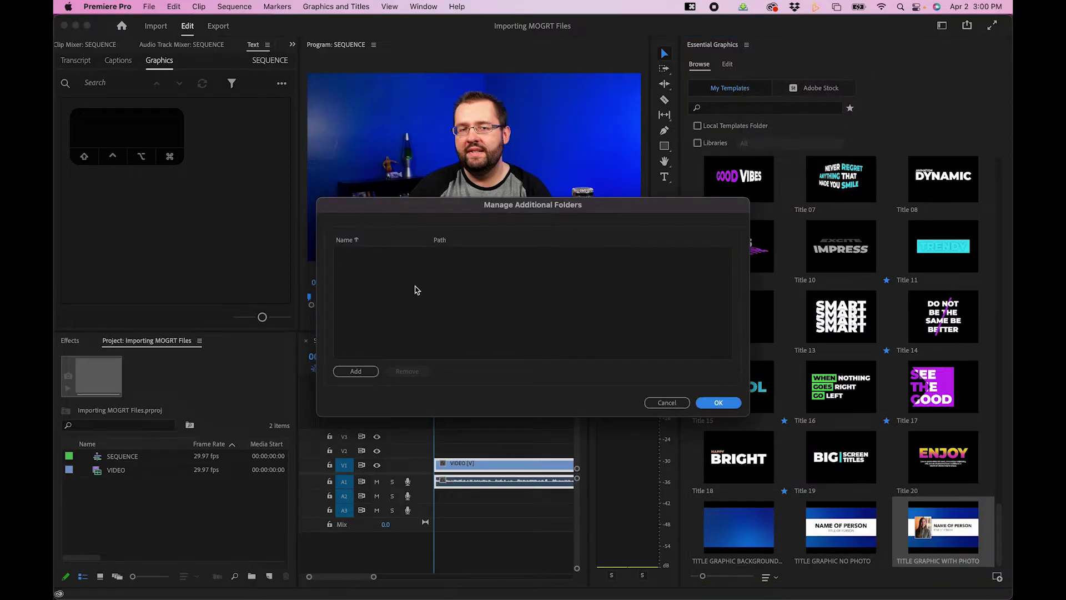
pyautogui.click(356, 371)
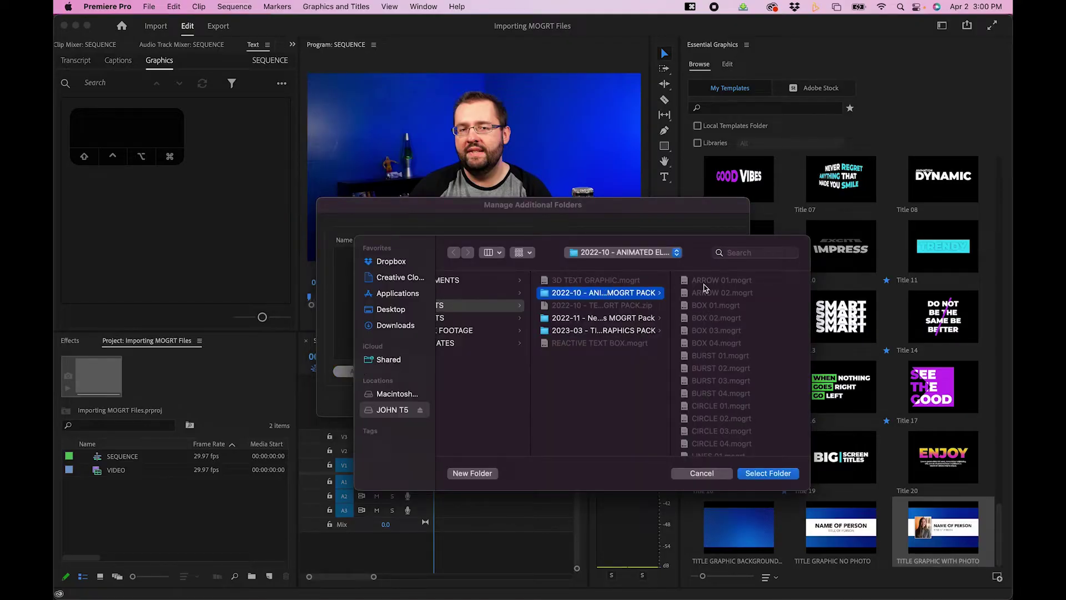
pyautogui.scroll(-3, 730, 333)
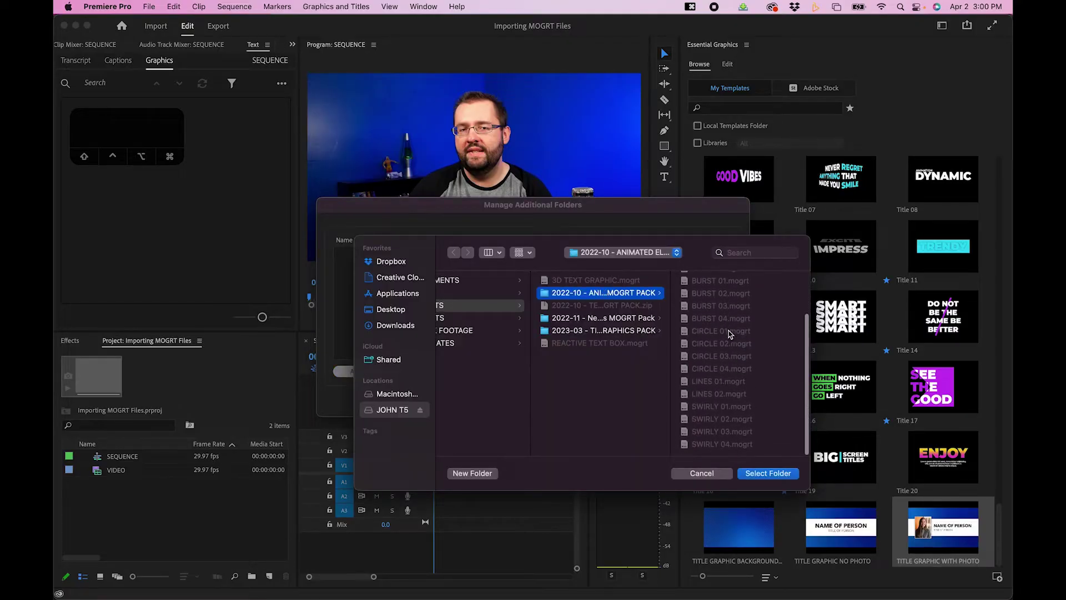
pyautogui.scroll(3, 728, 333)
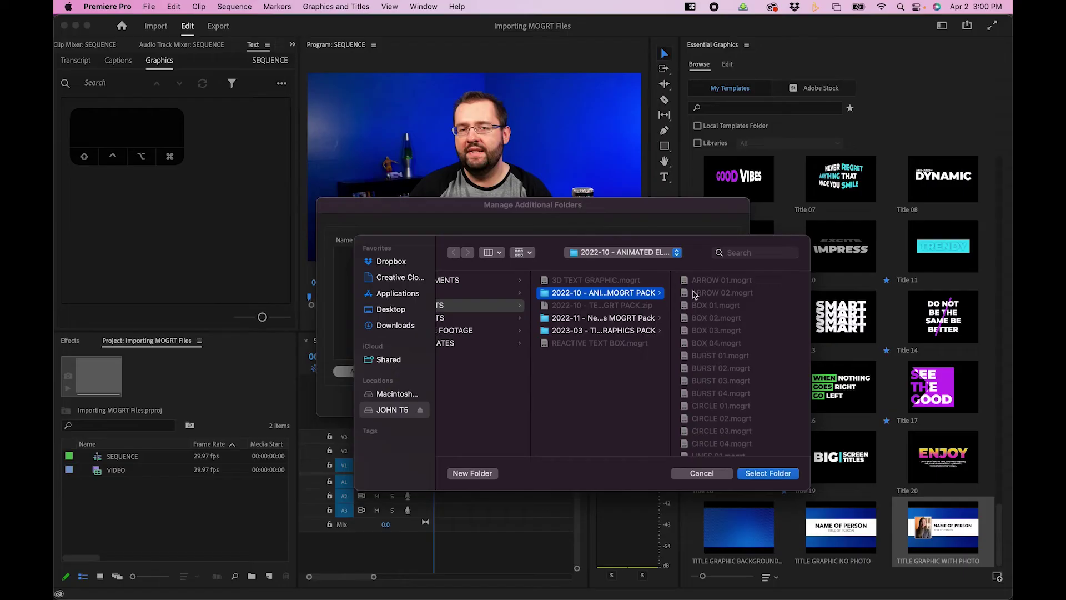
pyautogui.click(767, 473)
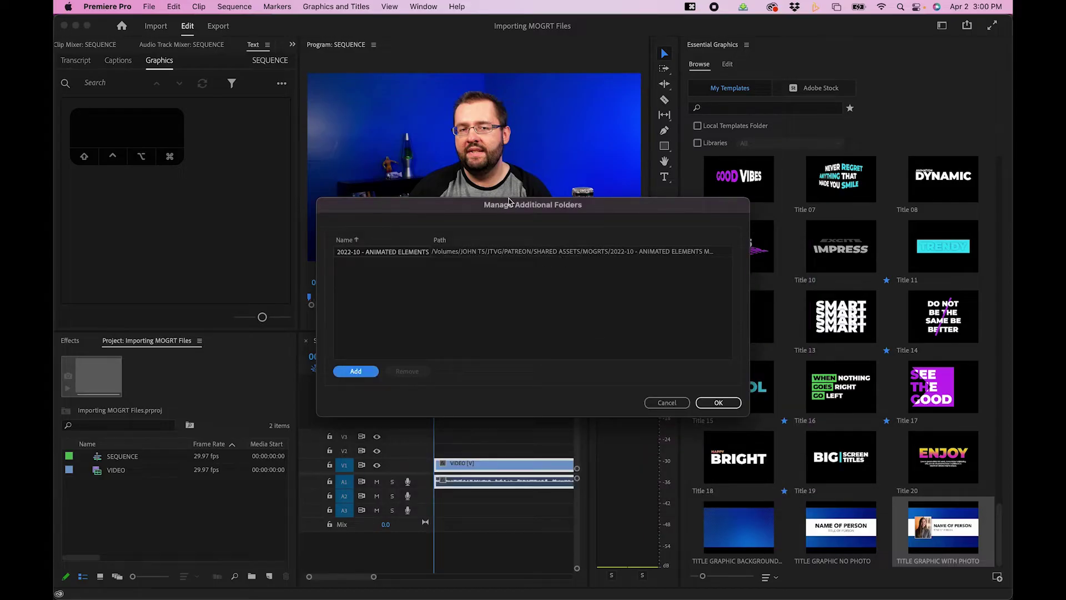
pyautogui.moveTo(508, 201); pyautogui.dragTo(494, 190)
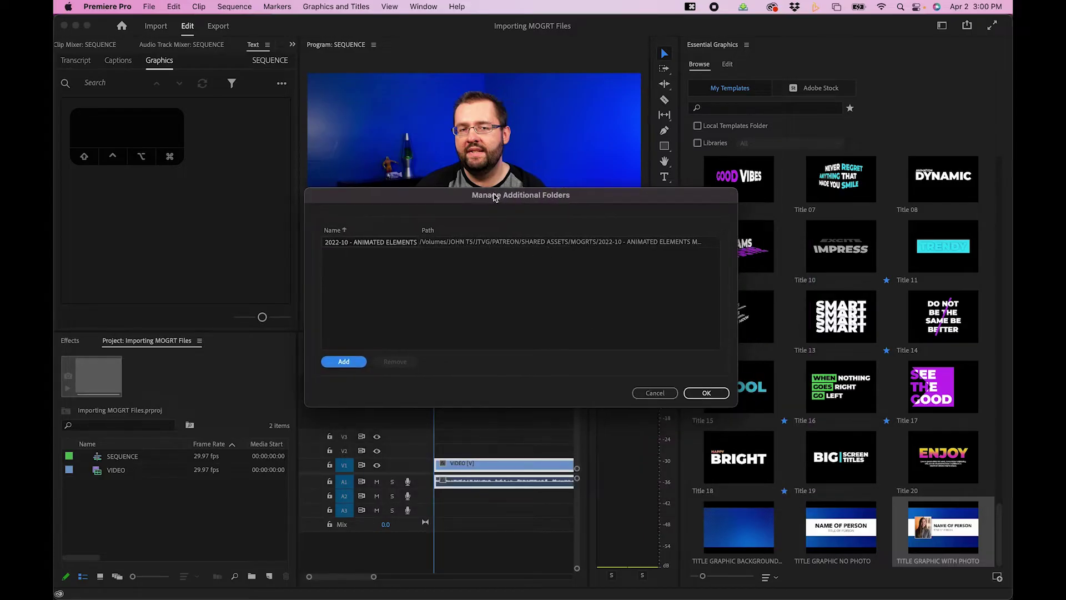
pyautogui.click(704, 393)
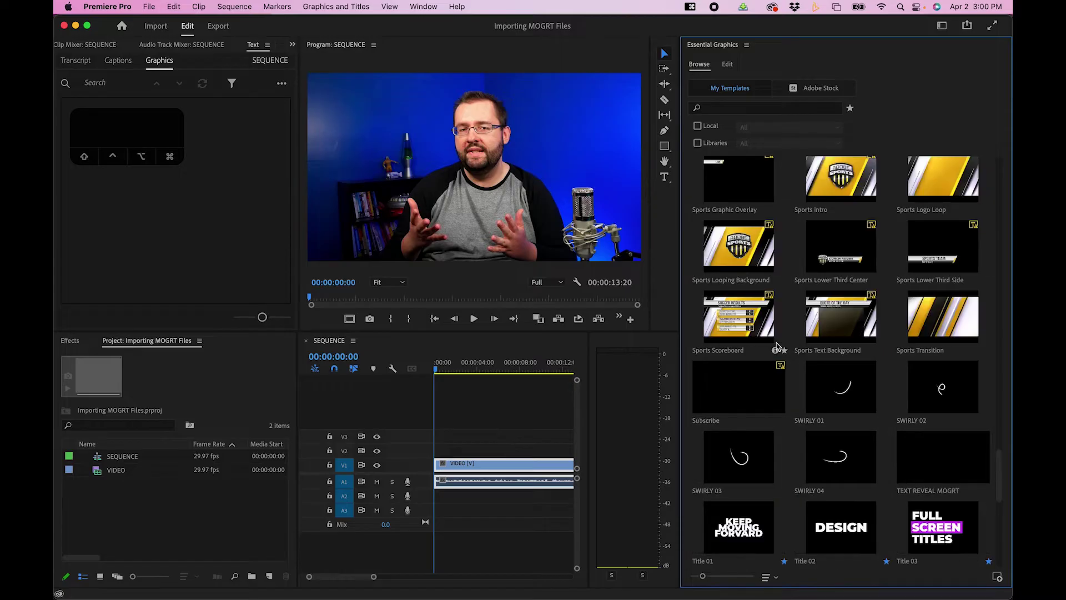
# Preview the SWIRLY 01 template and scroll back up the template grid.
pyautogui.click(839, 390)
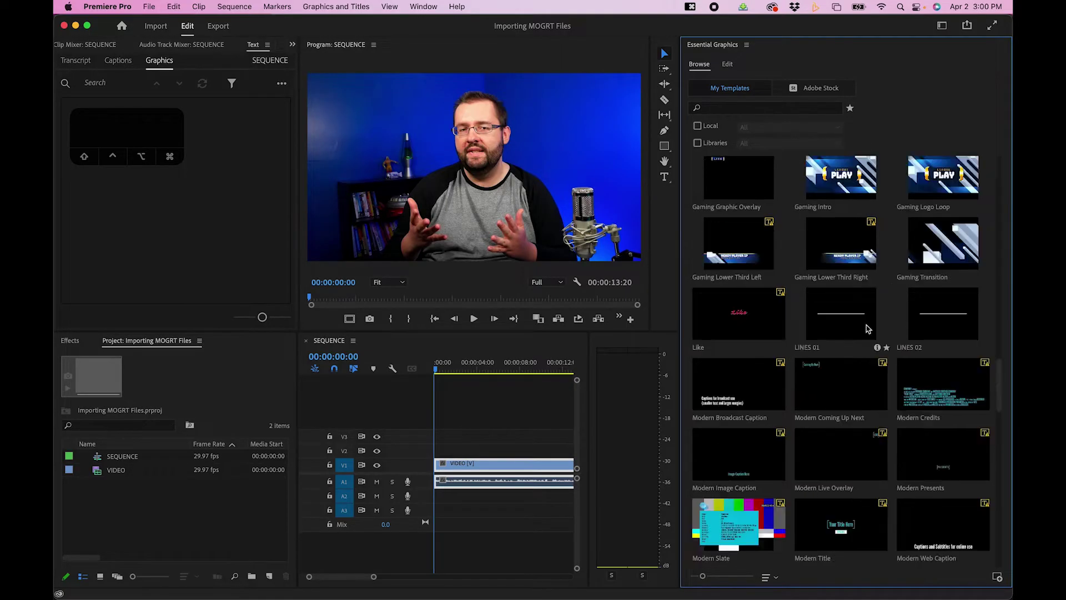
pyautogui.scroll(10, 938, 330)
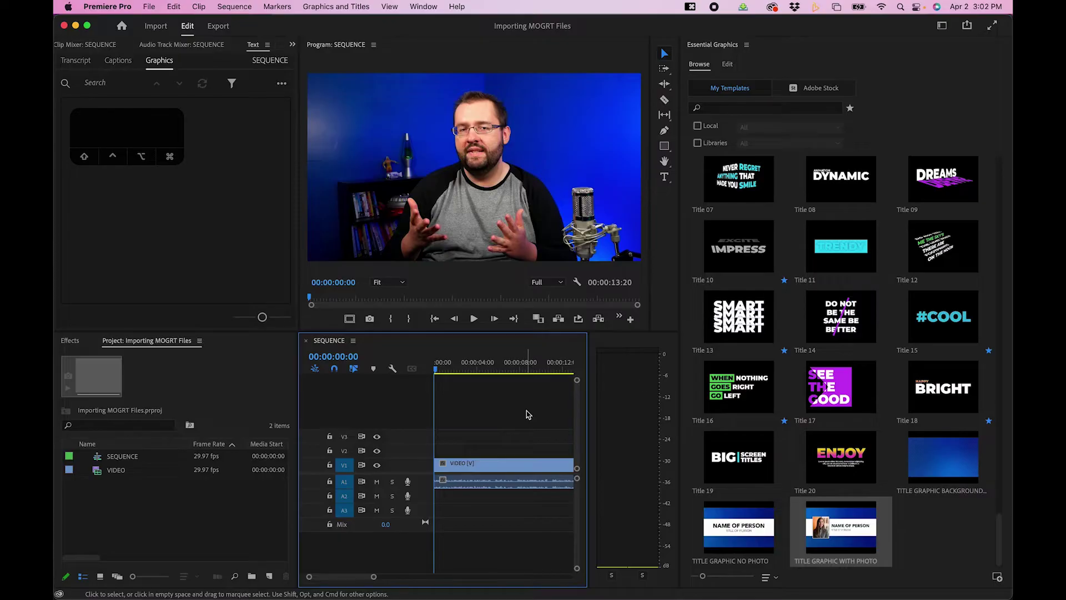
# Insert TITLE GRAPHIC WITH PHOTO at 00:00 on V1, pushing the video clip later.
pyautogui.click(872, 559)
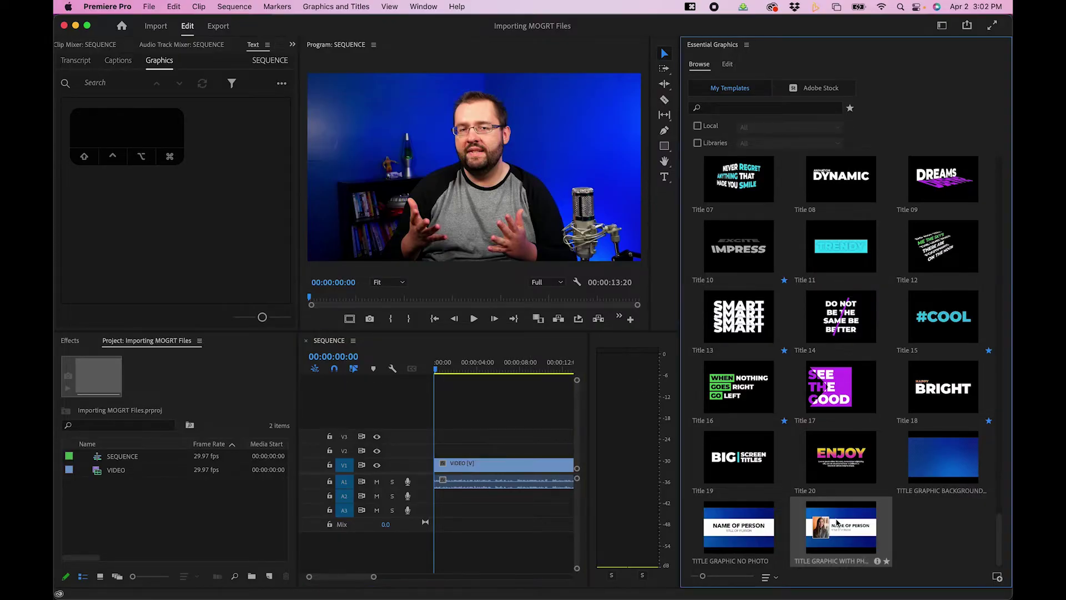
pyautogui.click(481, 464)
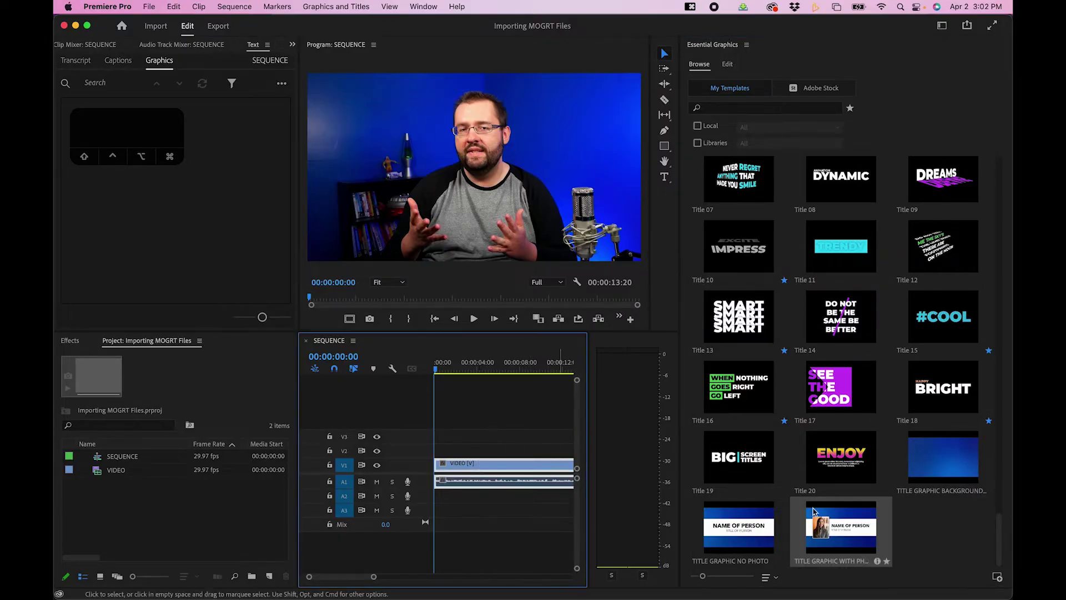
pyautogui.press('-')
pyautogui.press('-')
pyautogui.click(853, 524)
pyautogui.press('BackSpace')
pyautogui.press('BackSpace')
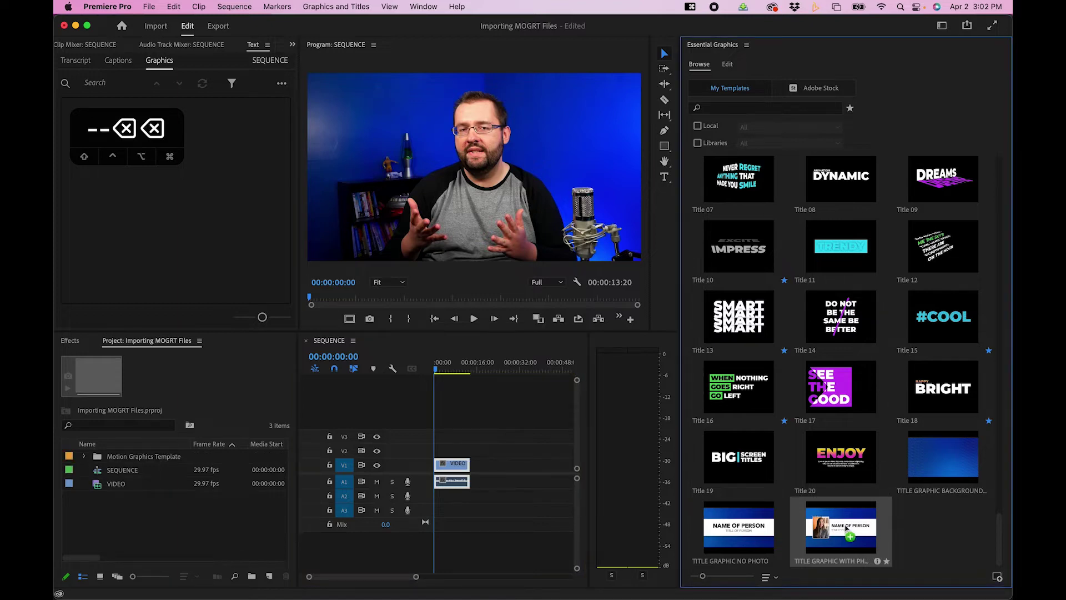
pyautogui.moveTo(575, 445); pyautogui.dragTo(454, 472)
pyautogui.press('super')
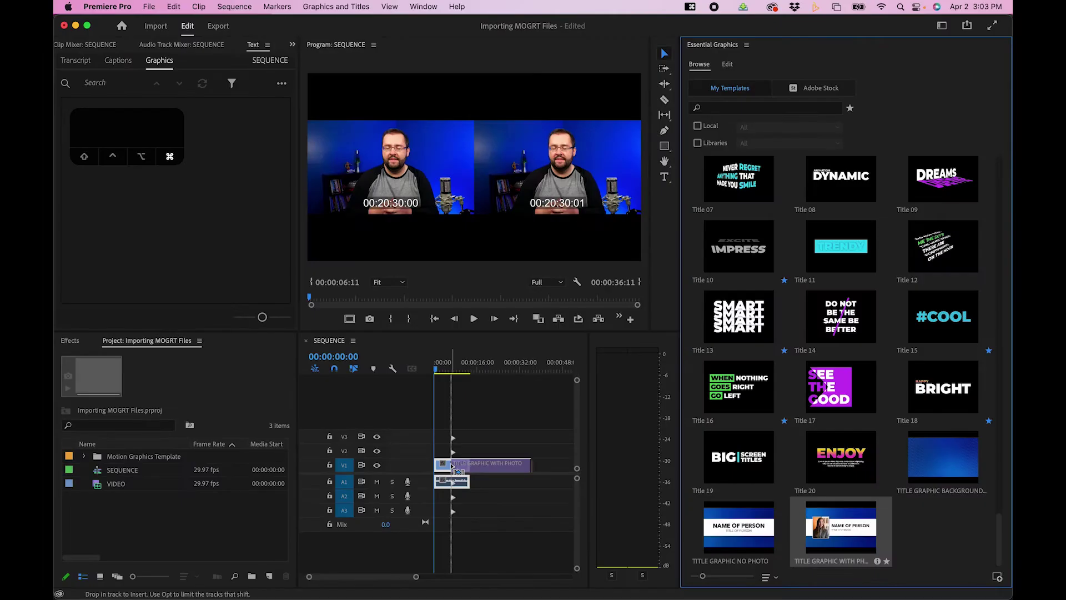
pyautogui.moveTo(457, 471); pyautogui.dragTo(440, 474)
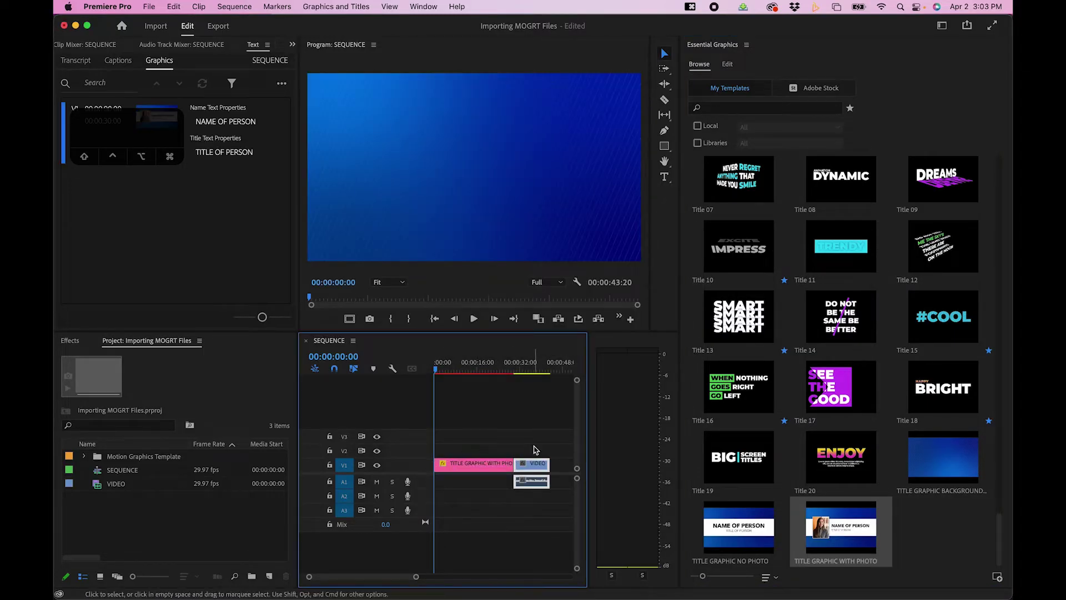
# Scrub through the title graphic and into the talking-head video to preview.
pyautogui.moveTo(472, 371); pyautogui.dragTo(478, 375)
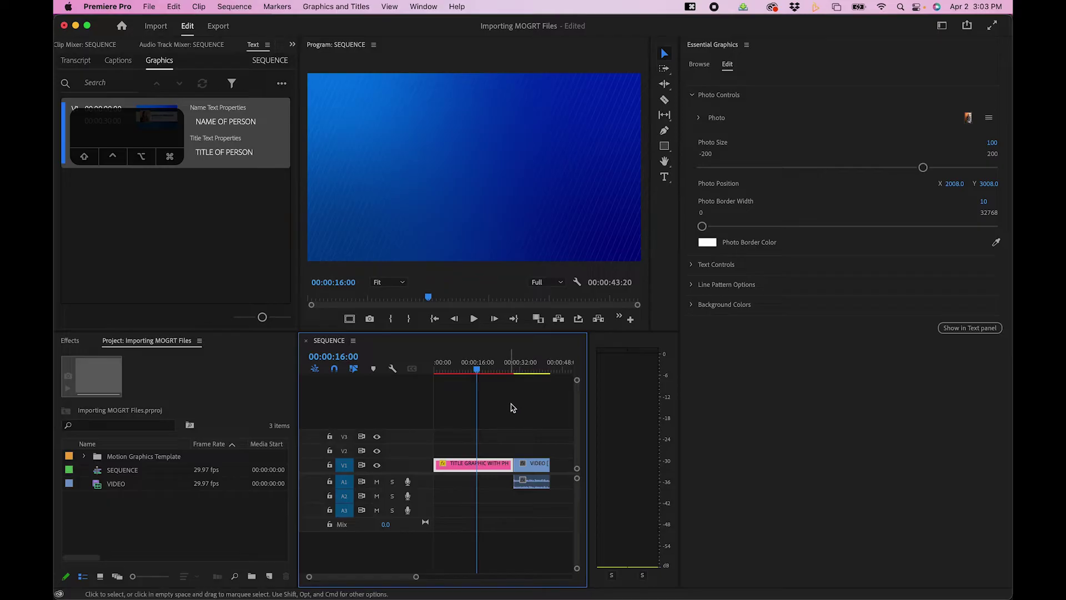
pyautogui.click(531, 363)
pyautogui.moveTo(530, 363); pyautogui.dragTo(528, 364)
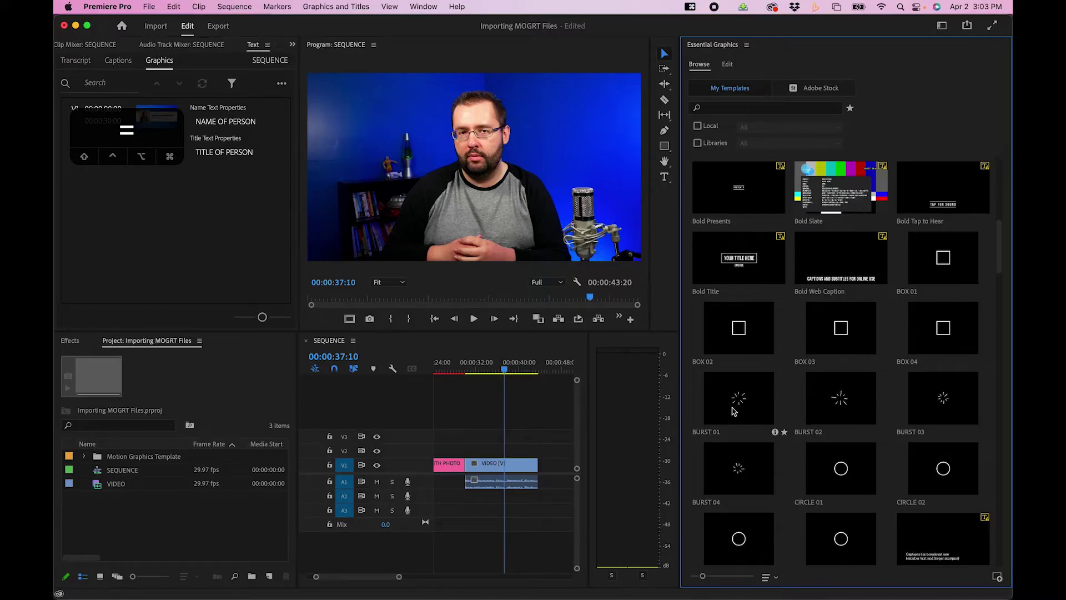
# Place BURST 01 on V2 around 00:00:32 and select it for editing.
pyautogui.moveTo(734, 410); pyautogui.dragTo(482, 452)
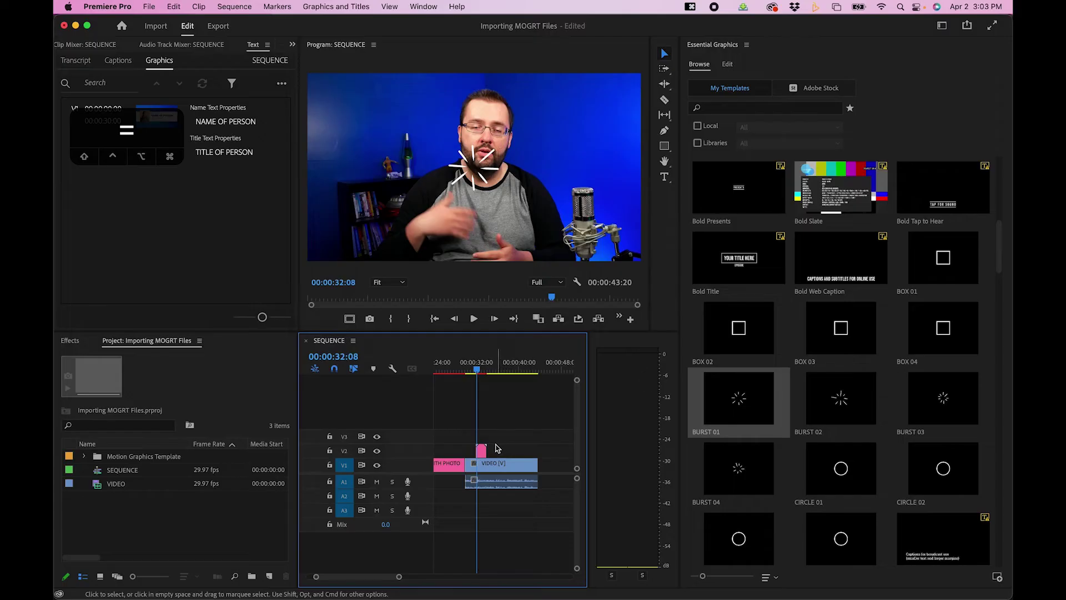
pyautogui.click(481, 449)
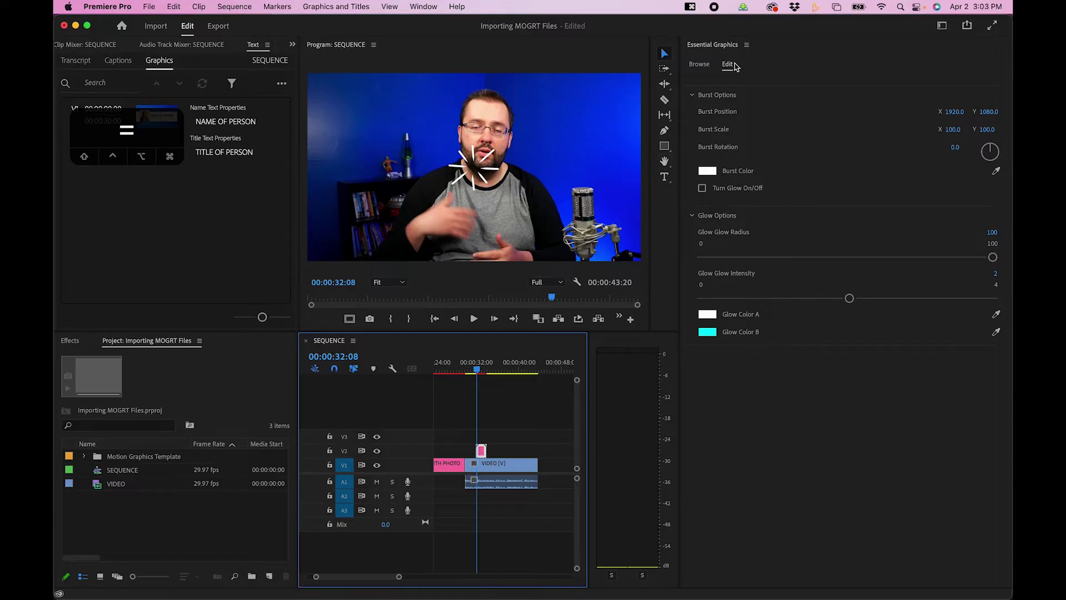
pyautogui.click(728, 71)
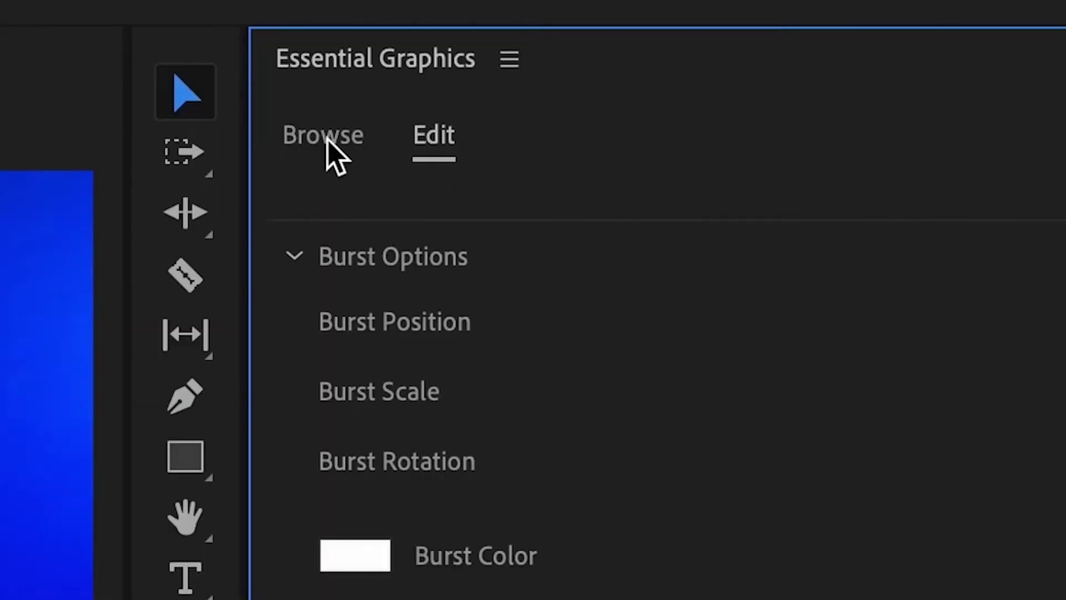
# Shift the burst right off the face, colour it bright green, and turn its glow on.
pyautogui.click(700, 67)
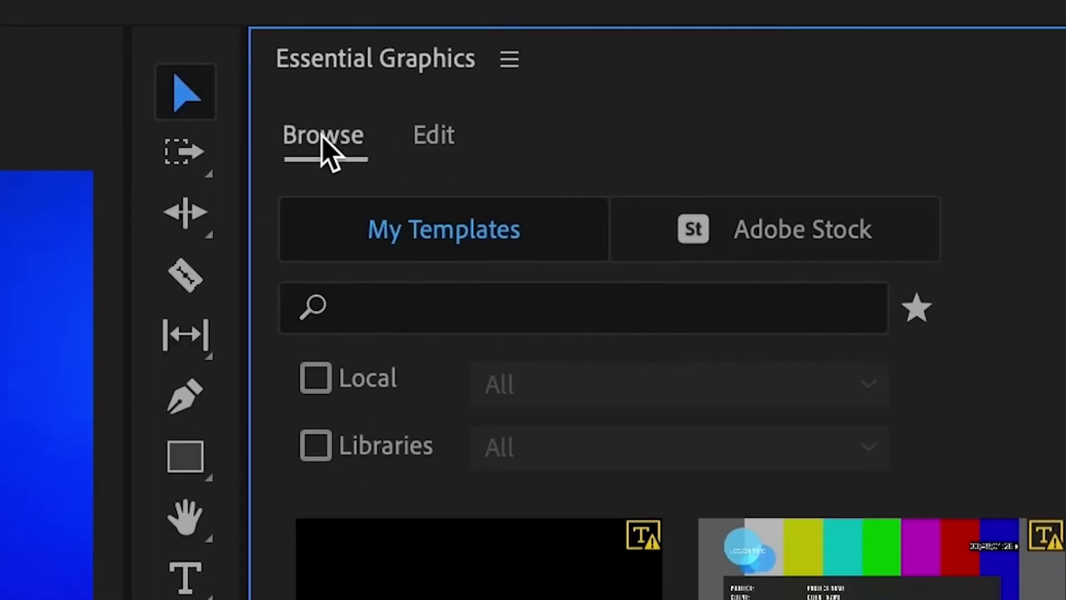
pyautogui.click(444, 136)
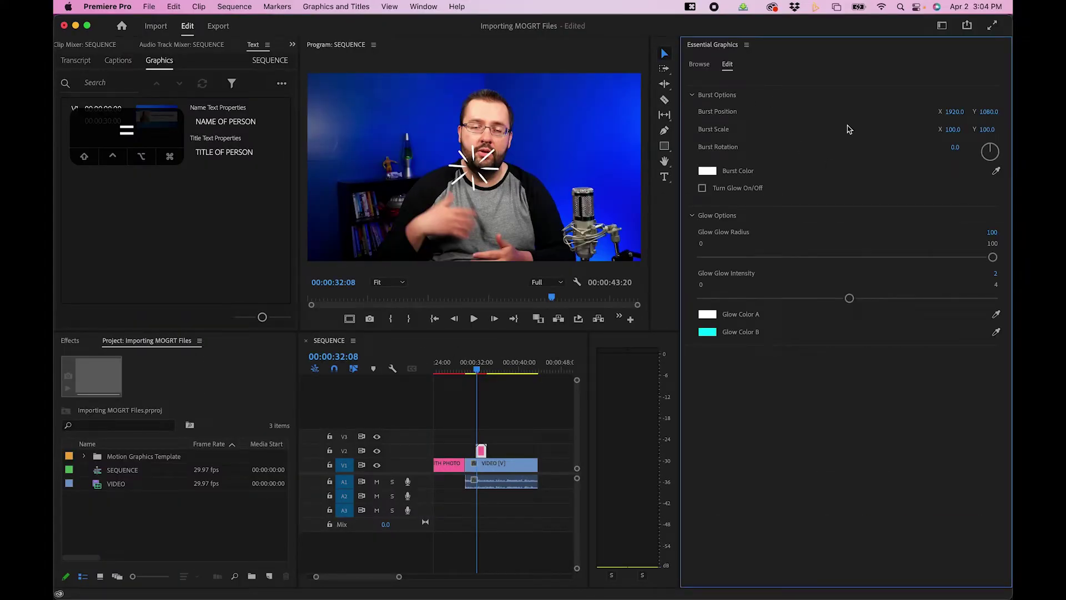
pyautogui.moveTo(950, 114); pyautogui.dragTo(743, 150)
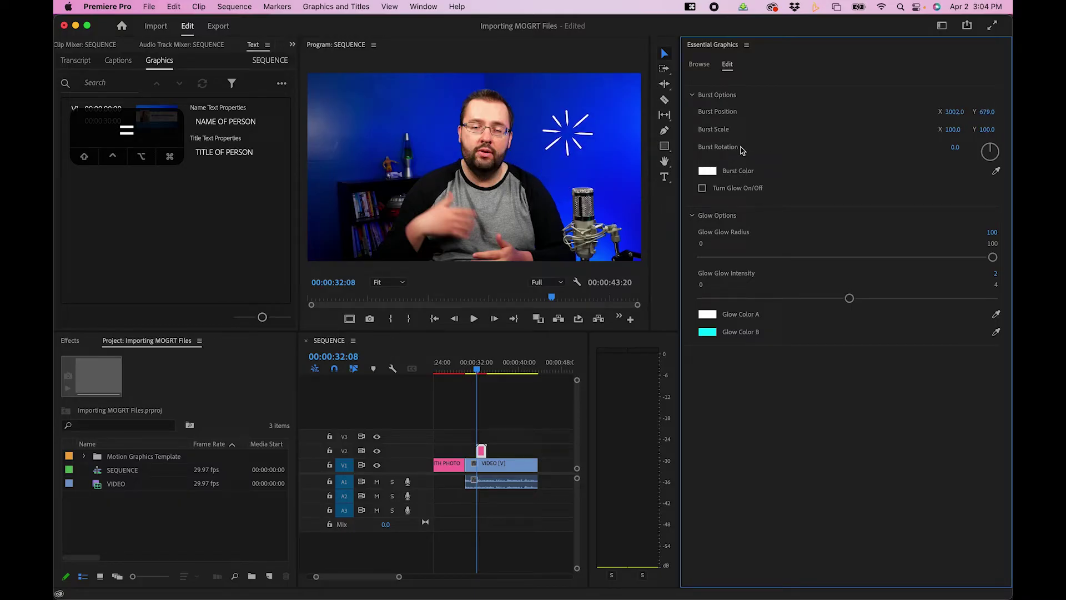
pyautogui.click(707, 171)
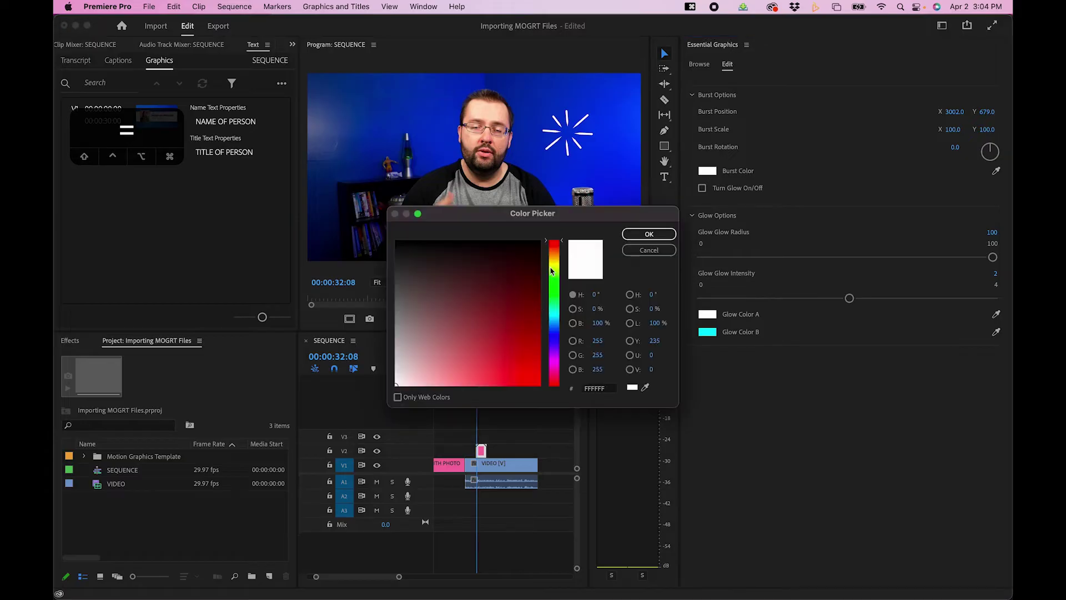
pyautogui.click(554, 283)
pyautogui.click(511, 318)
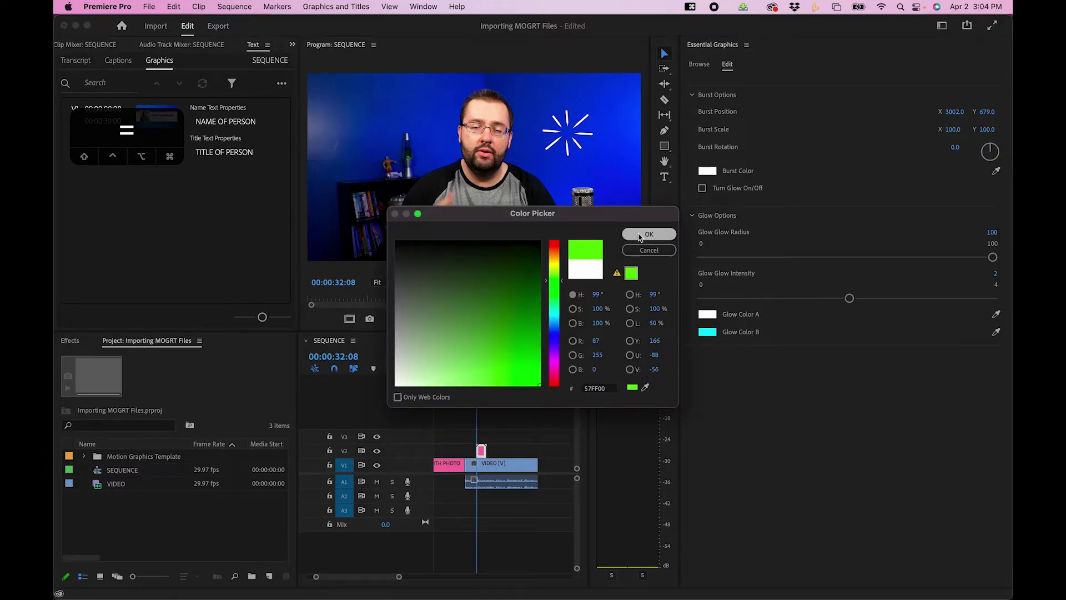
pyautogui.click(639, 234)
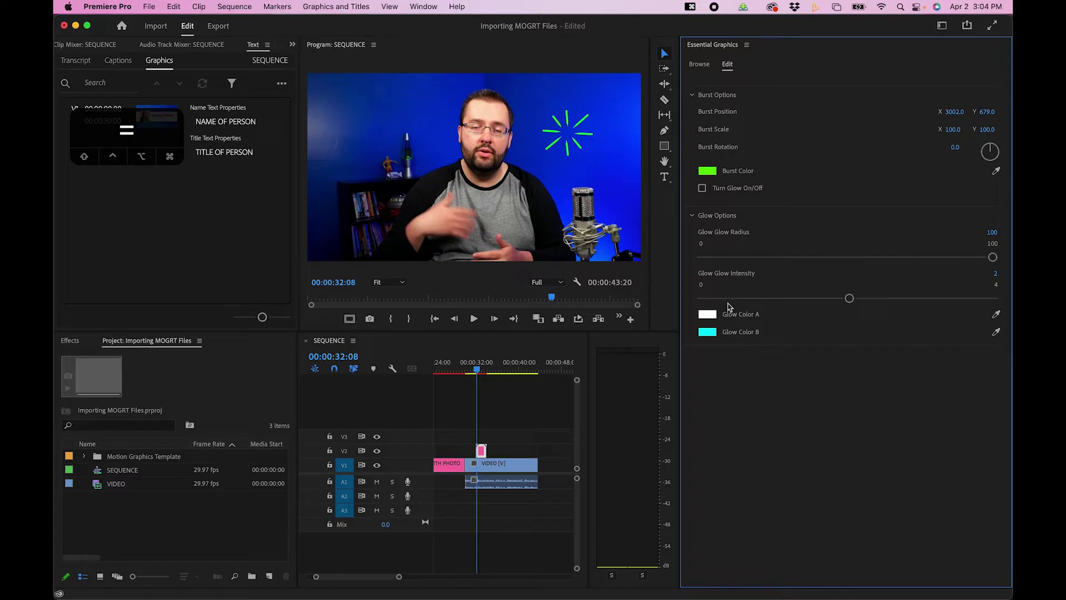
pyautogui.click(703, 188)
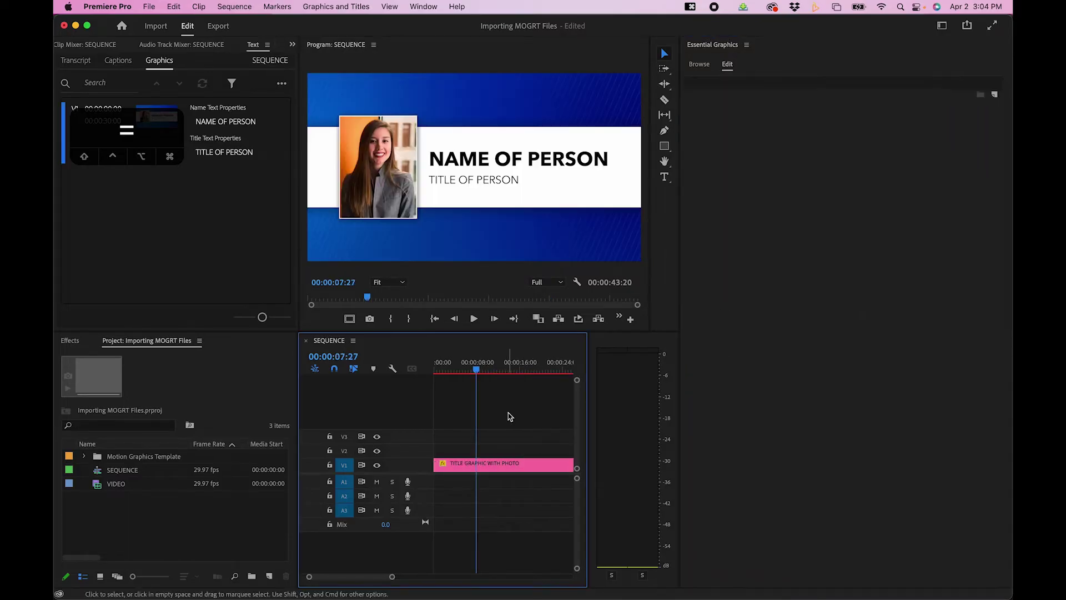
# Replace the title graphic's photo with NEW HEADSHOT.jpg, scaled to 137% at X 2198, Y 2893.
pyautogui.click(479, 465)
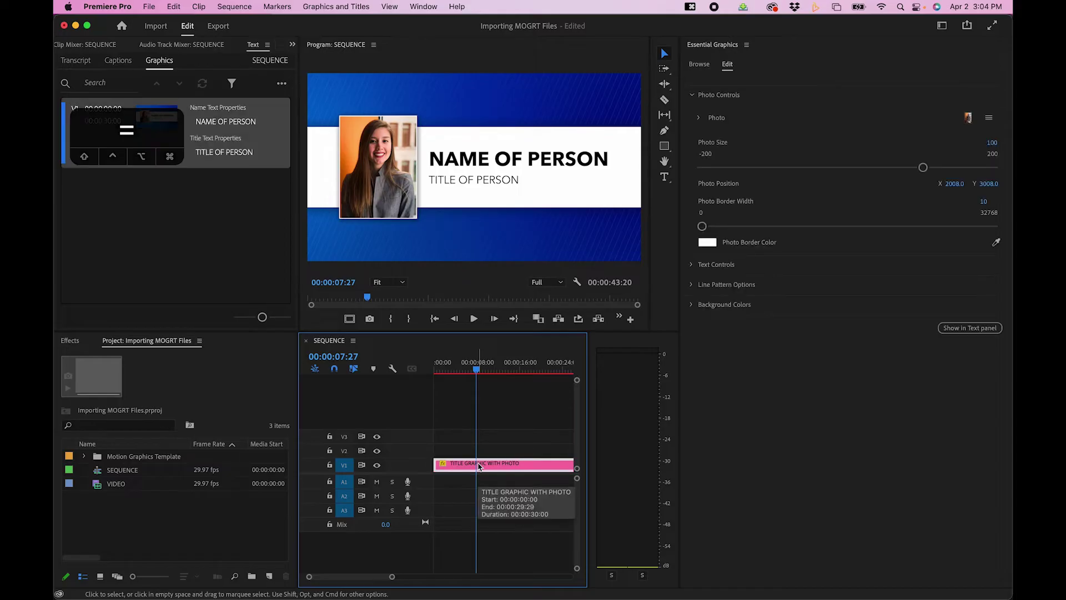
pyautogui.click(699, 118)
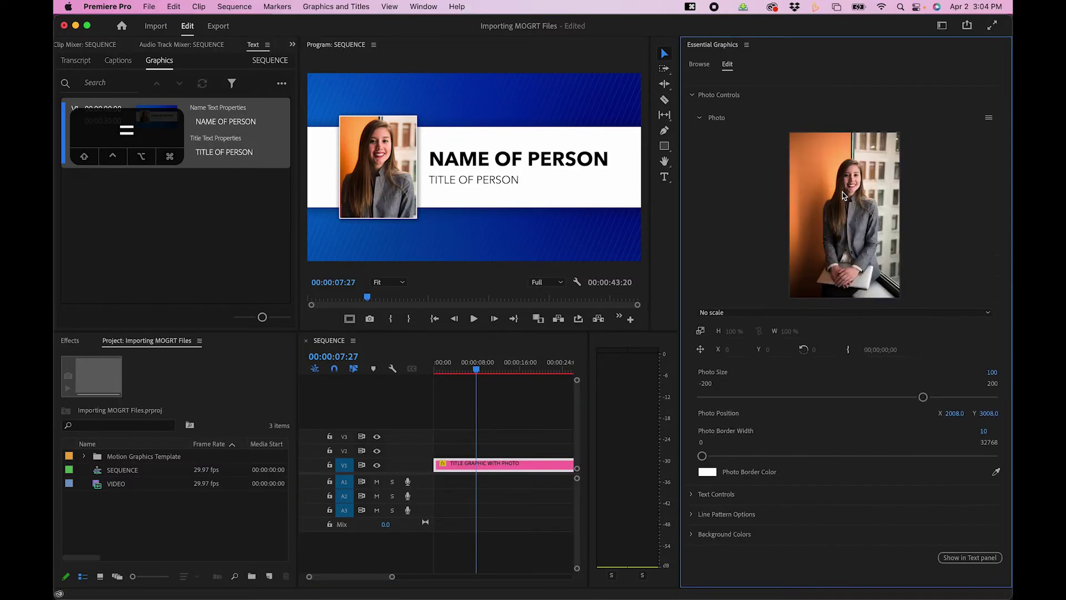
pyautogui.click(991, 119)
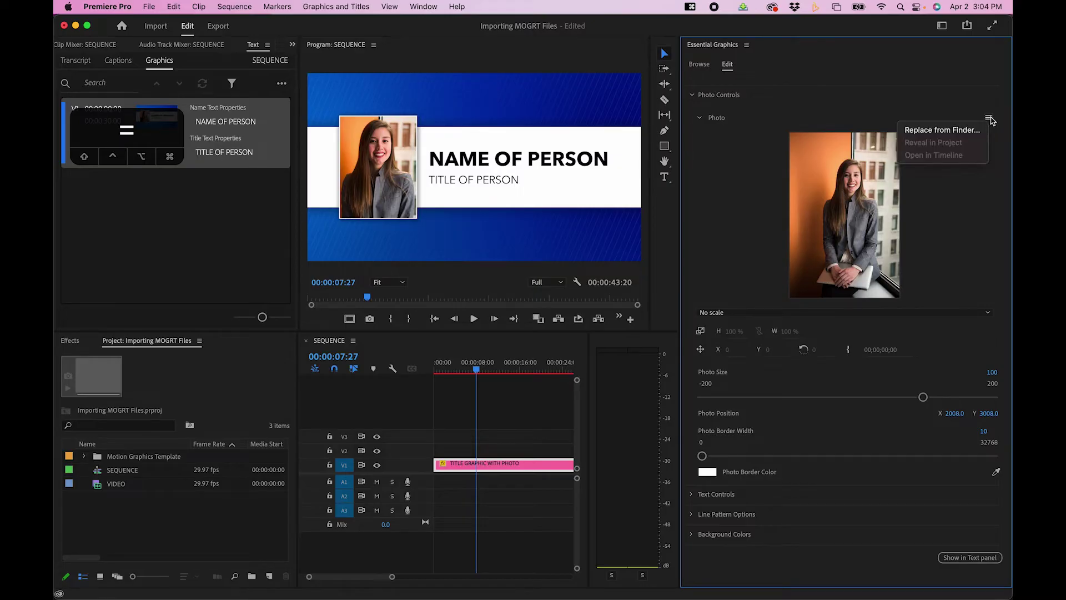
pyautogui.click(943, 130)
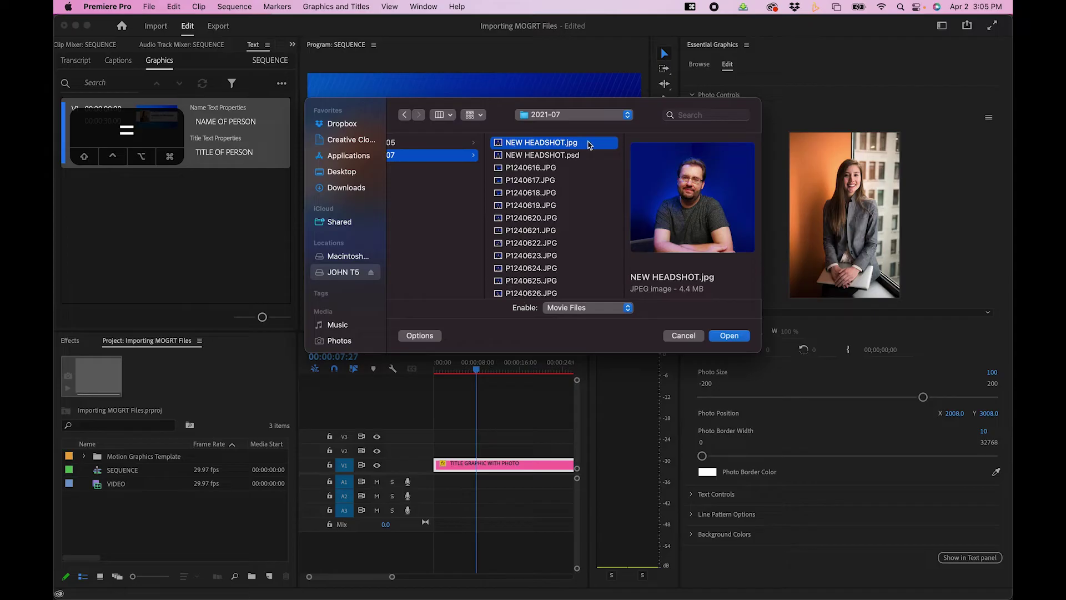
pyautogui.click(729, 336)
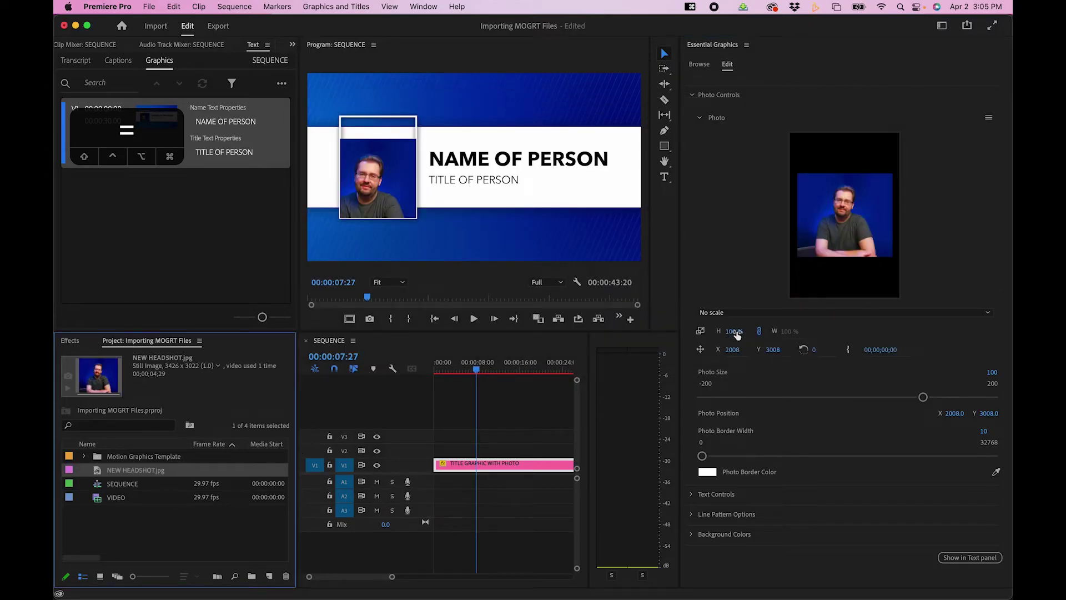
pyautogui.moveTo(732, 331); pyautogui.dragTo(734, 351)
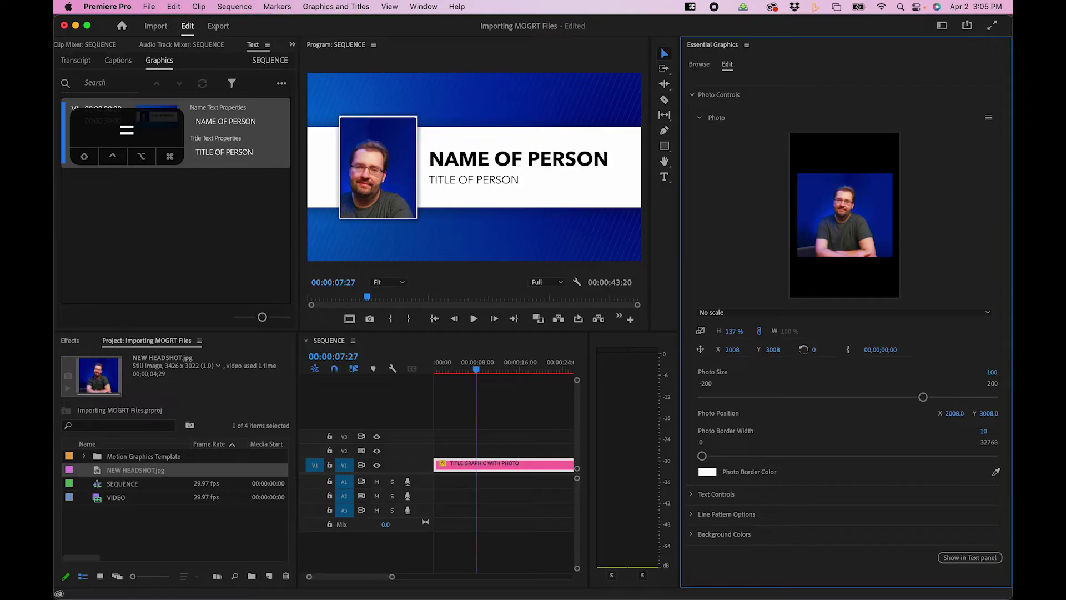
pyautogui.moveTo(700, 350); pyautogui.dragTo(693, 505)
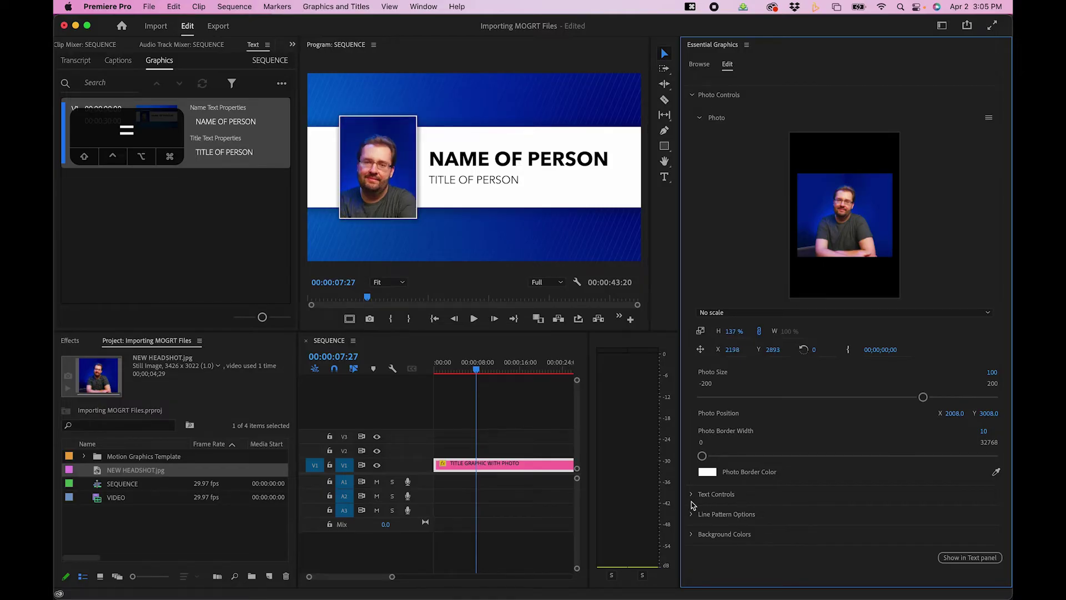
# Expand Text Controls and Line Pattern Options and scroll through the title graphic's settings.
pyautogui.click(691, 494)
pyautogui.scroll(-2, 738, 503)
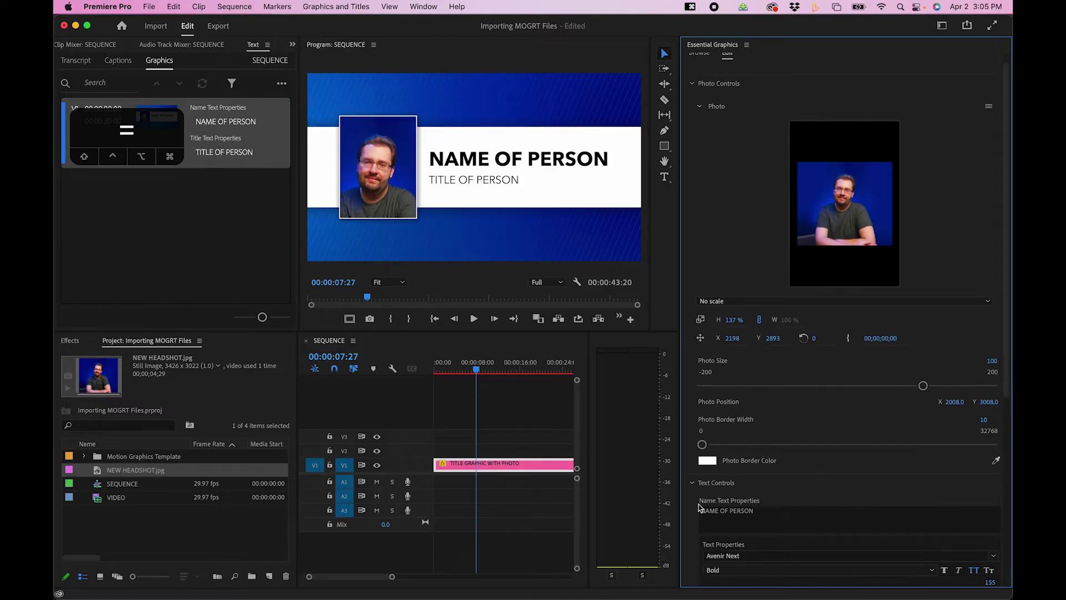
pyautogui.scroll(-10, 690, 511)
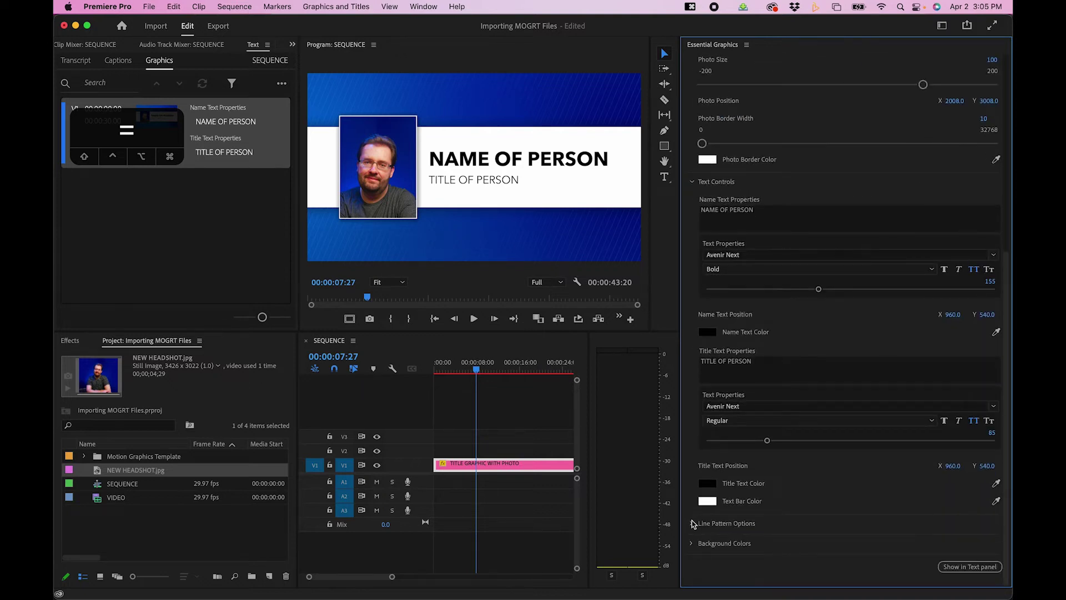
pyautogui.click(692, 524)
pyautogui.scroll(-7, 689, 508)
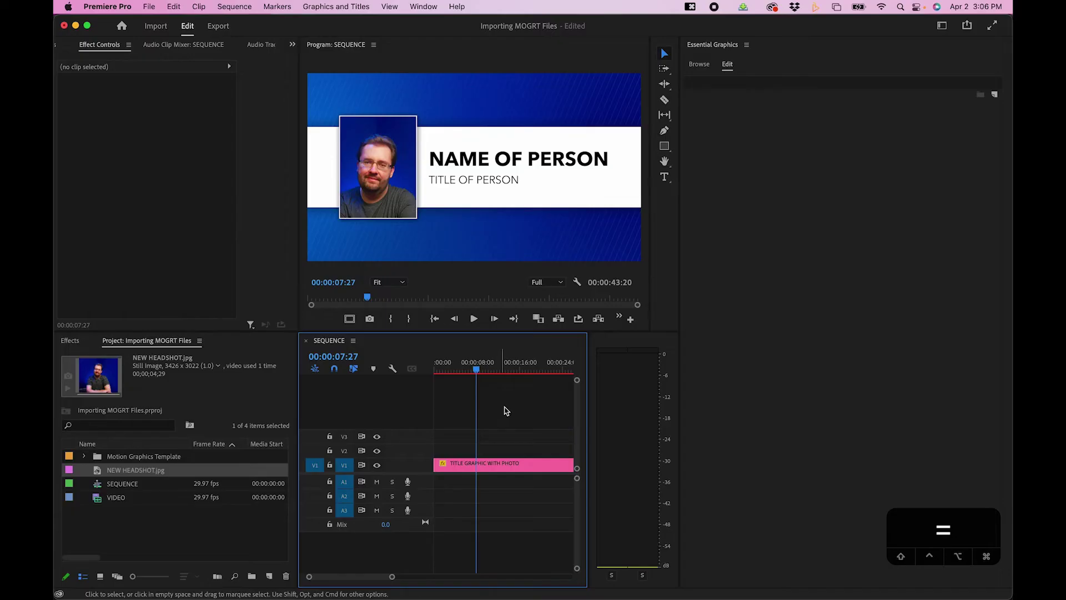
# With the title graphic selected, reopen the Text panel on its Graphics list.
pyautogui.click(486, 469)
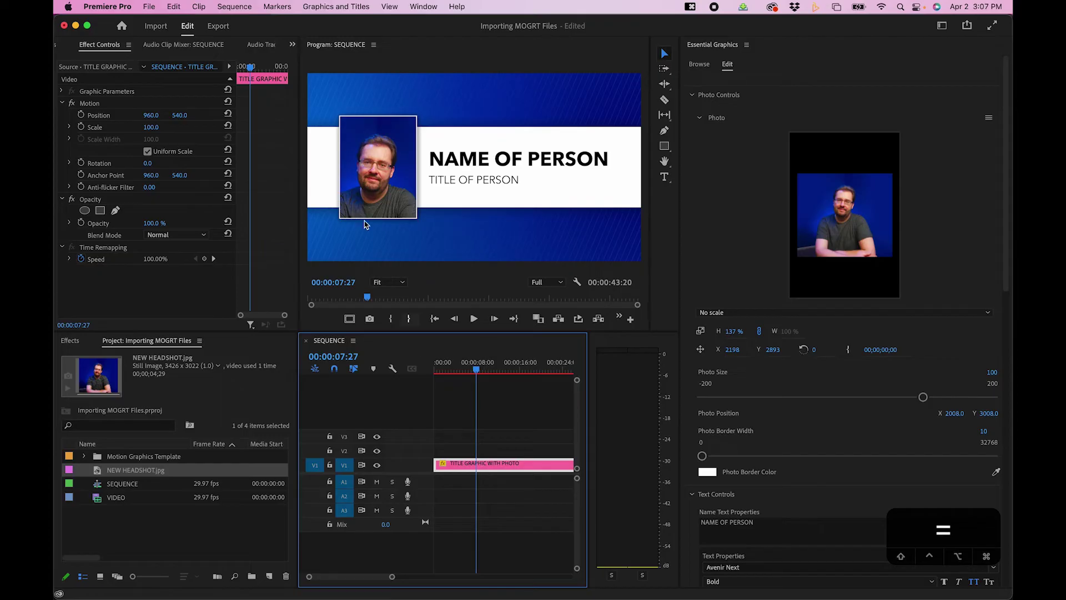
pyautogui.click(423, 7)
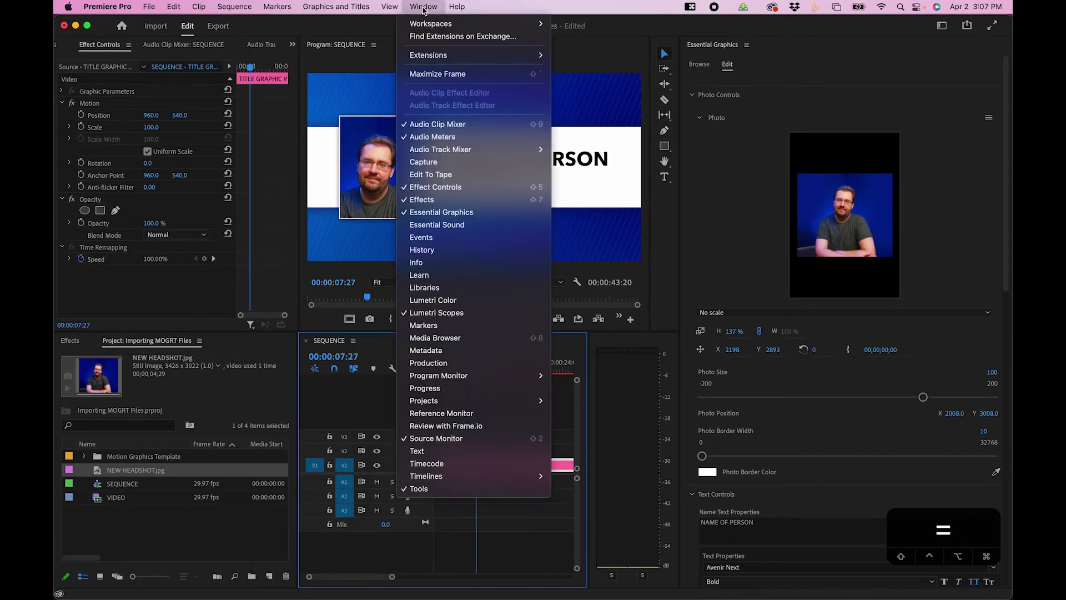
pyautogui.click(443, 453)
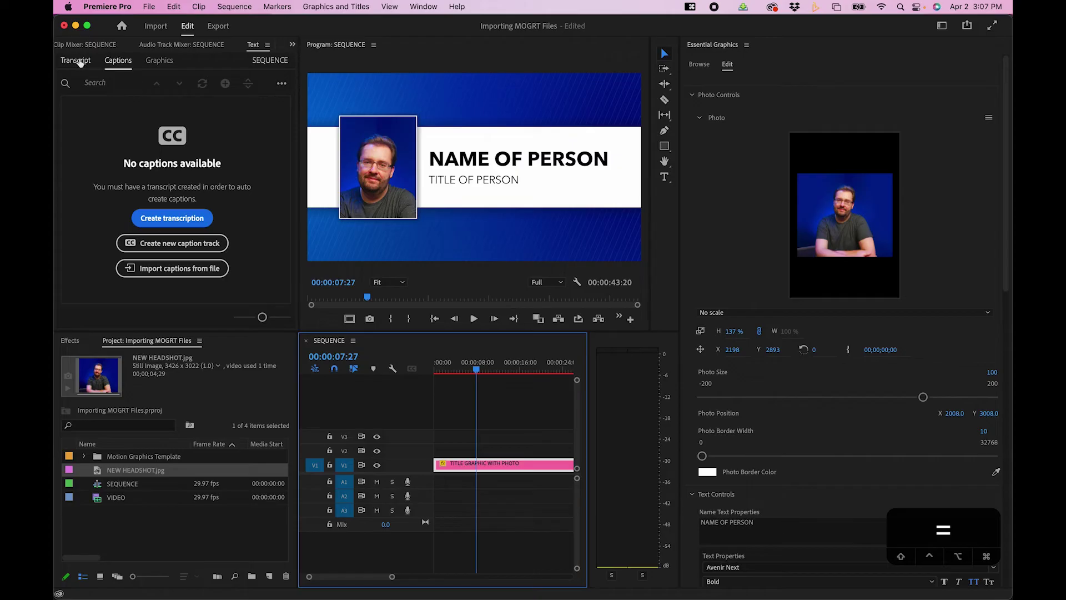
pyautogui.click(78, 60)
pyautogui.click(151, 61)
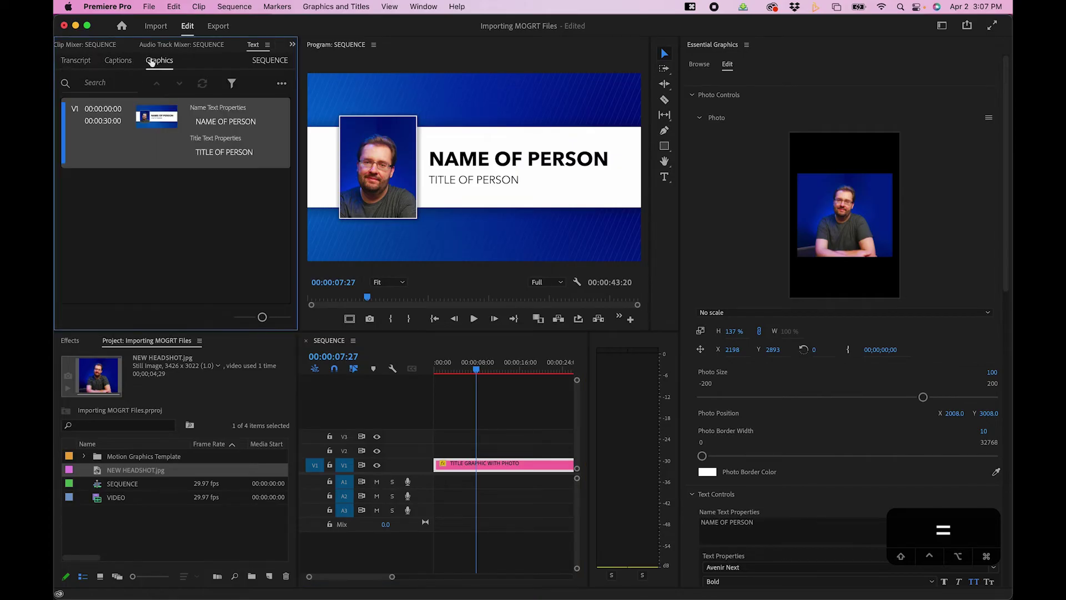
# Put the NAME OF PERSON text into edit mode with the cursor at its end.
pyautogui.doubleClick(231, 124)
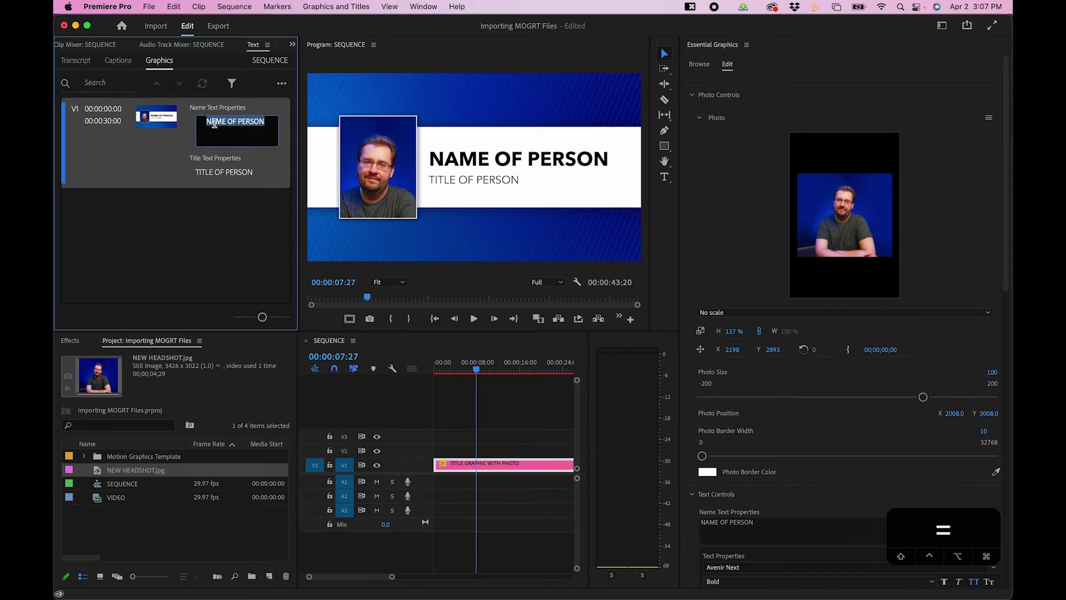
pyautogui.click(104, 82)
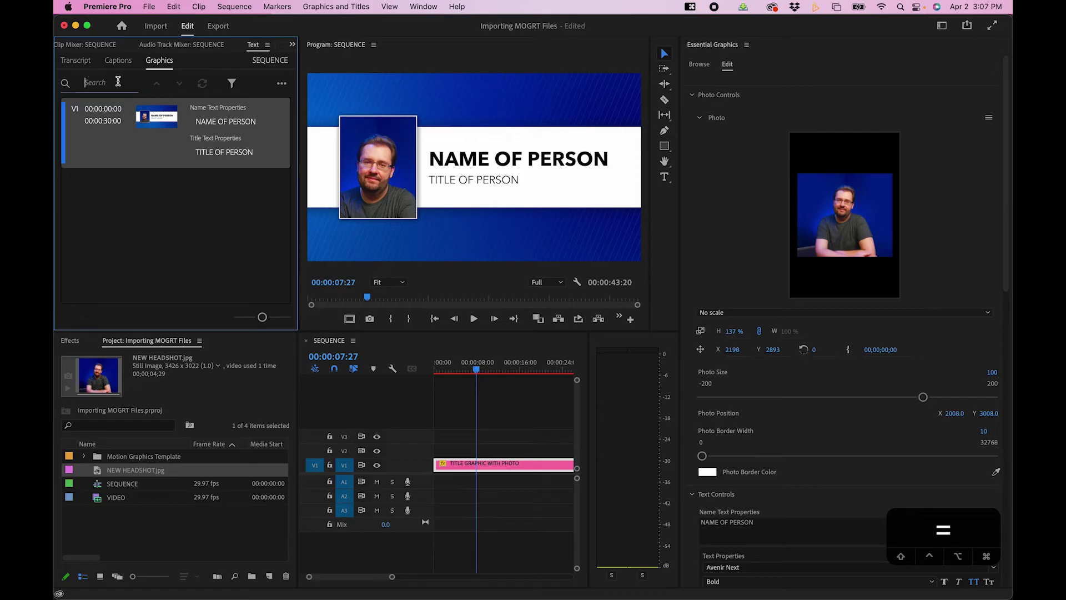
pyautogui.doubleClick(224, 127)
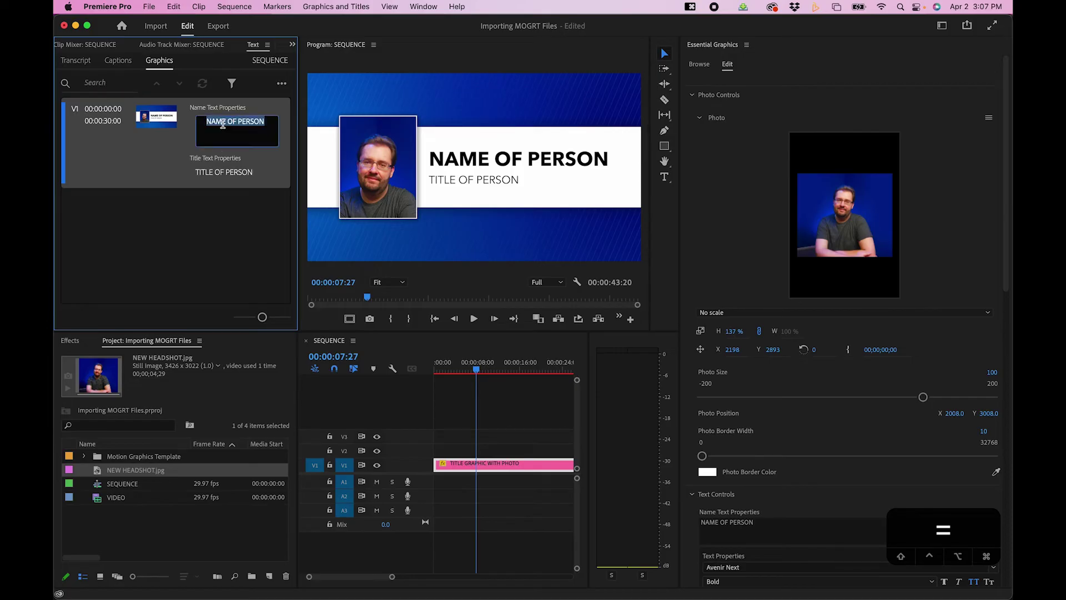
pyautogui.press('Right')
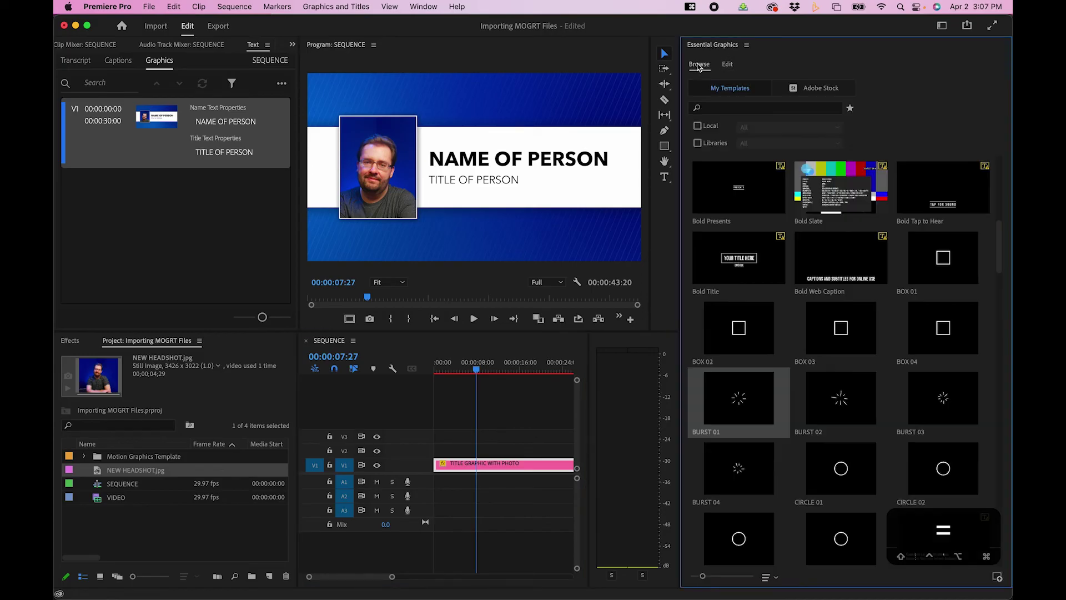
# Star the BURST 01 template and filter My Templates to show only favourites like Clean Arrow Pack.
pyautogui.moveTo(774, 430)
pyautogui.click(850, 109)
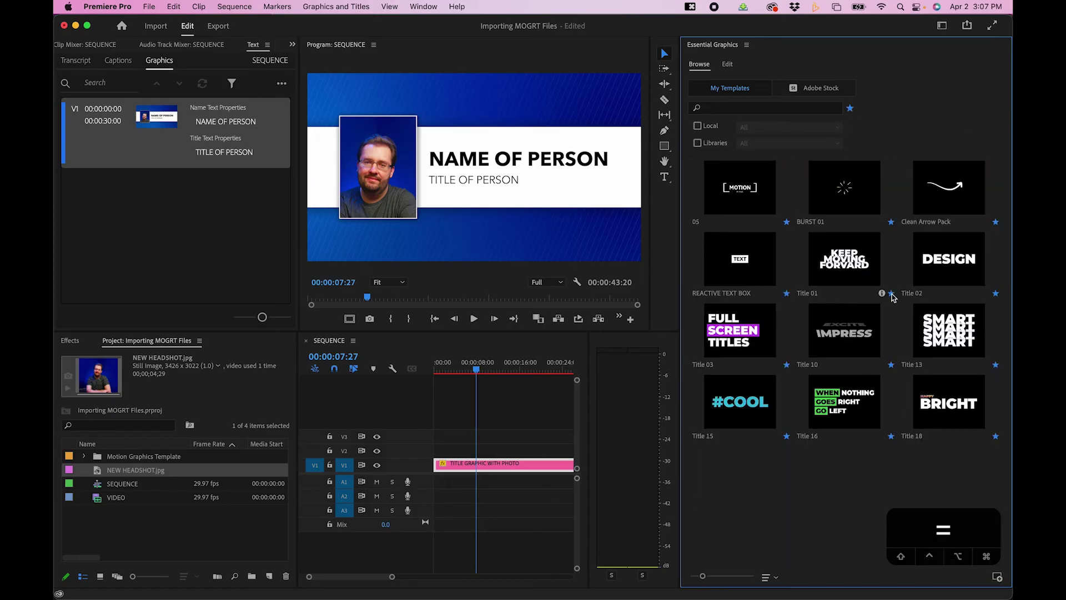